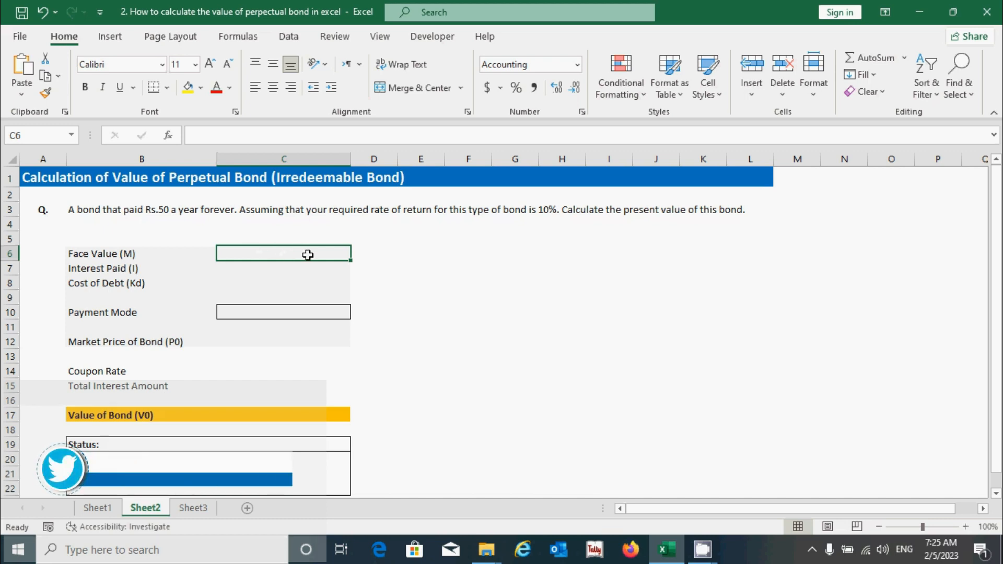
Step: Enter the bond inputs: 1000 as face value, 50 as interest paid and 10% as cost of debt
text(1000)
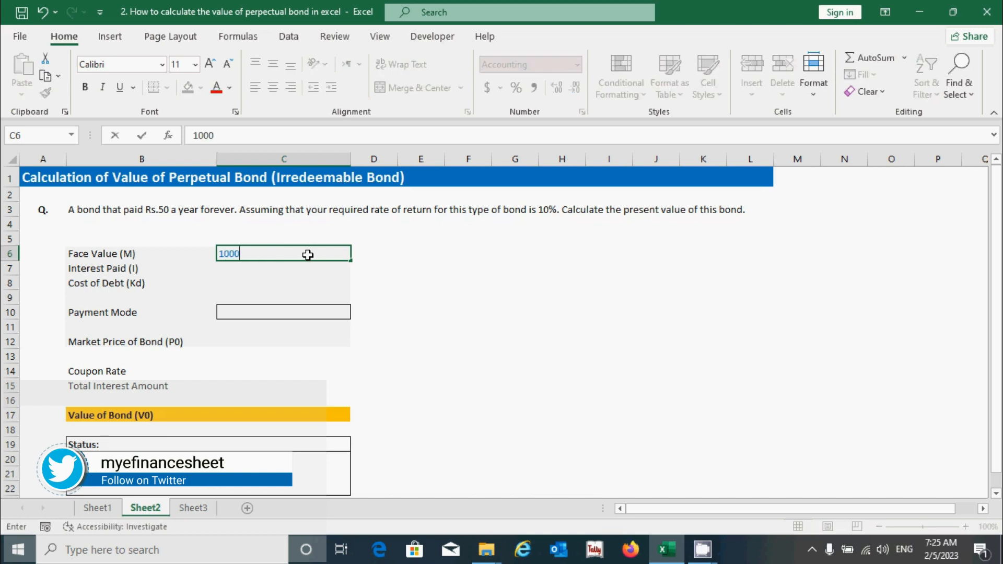
key(Return)
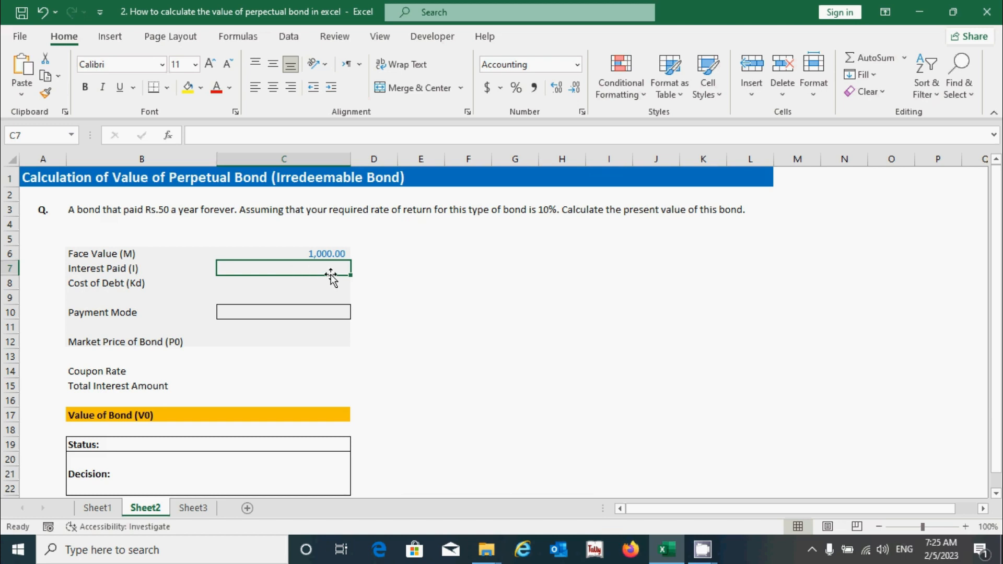
text(50)
key(Return)
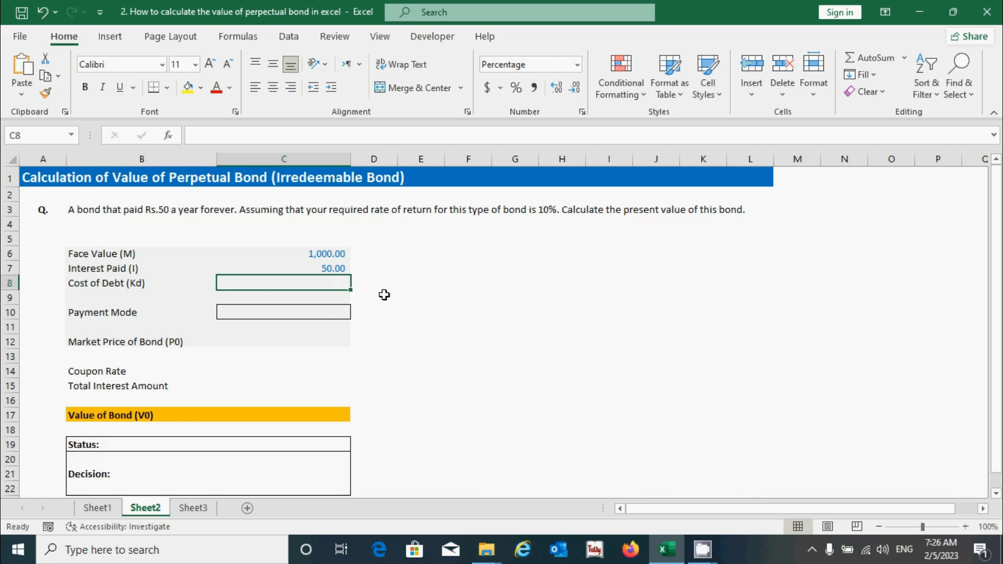
text(10%)
key(Return)
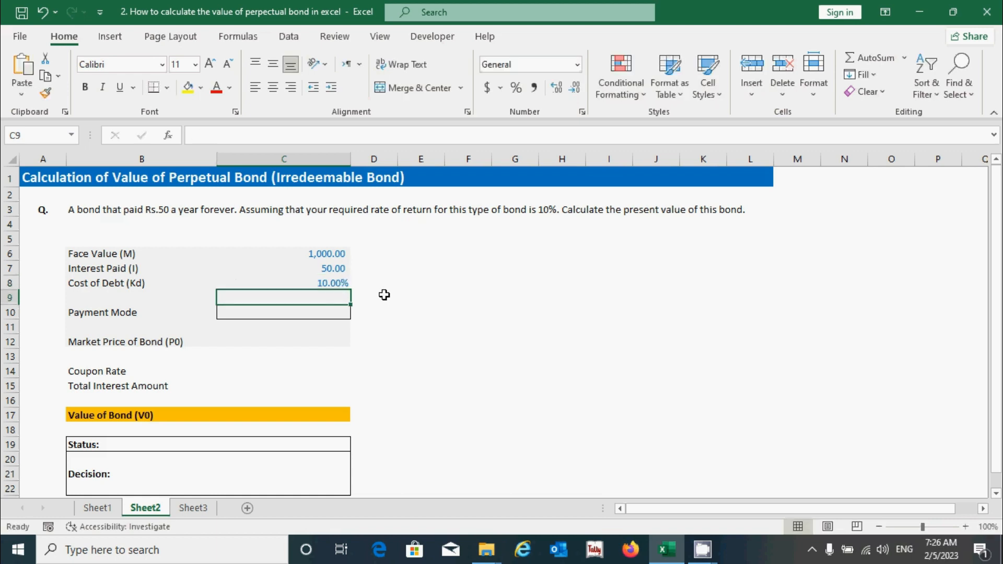
click(330, 282)
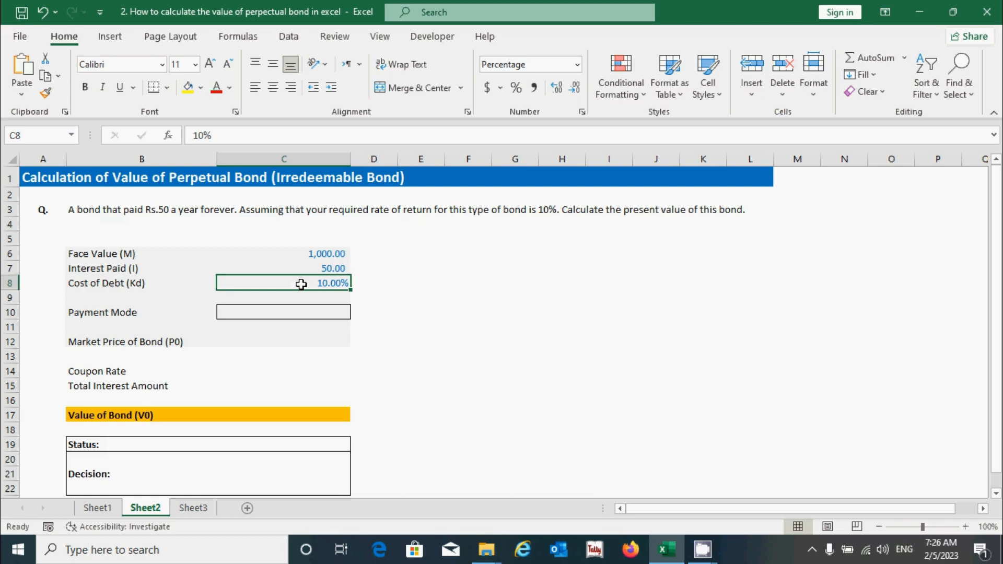
click(577, 64)
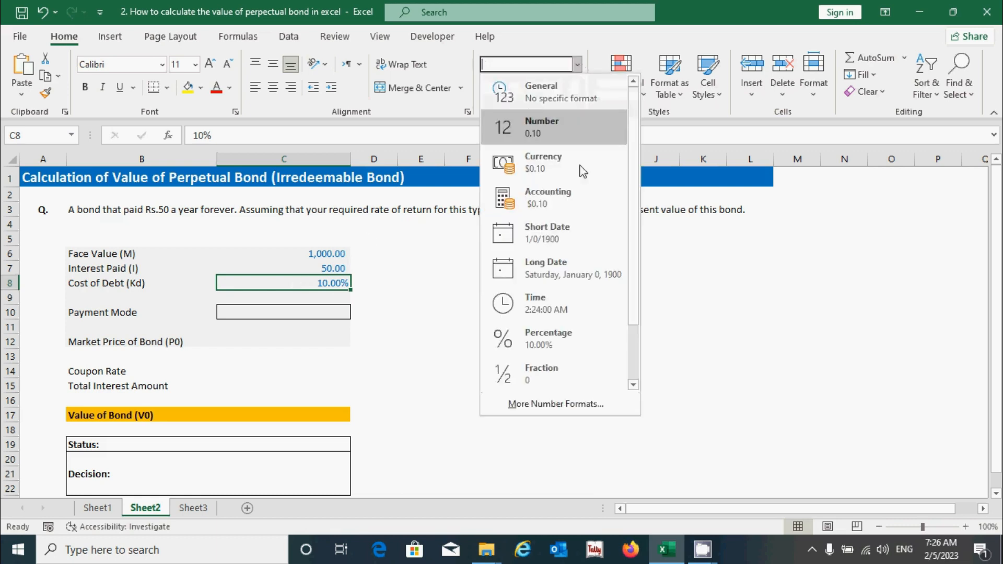
click(317, 285)
Step: Set the payment mode in C10 to Annually and enter 800 as the bond's market price in C12
click(308, 311)
click(357, 313)
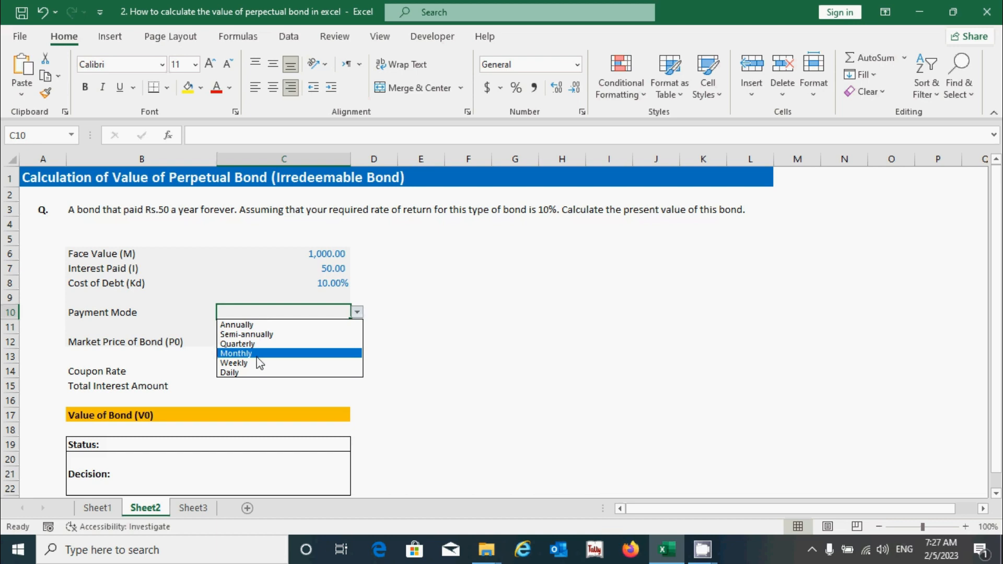
click(247, 326)
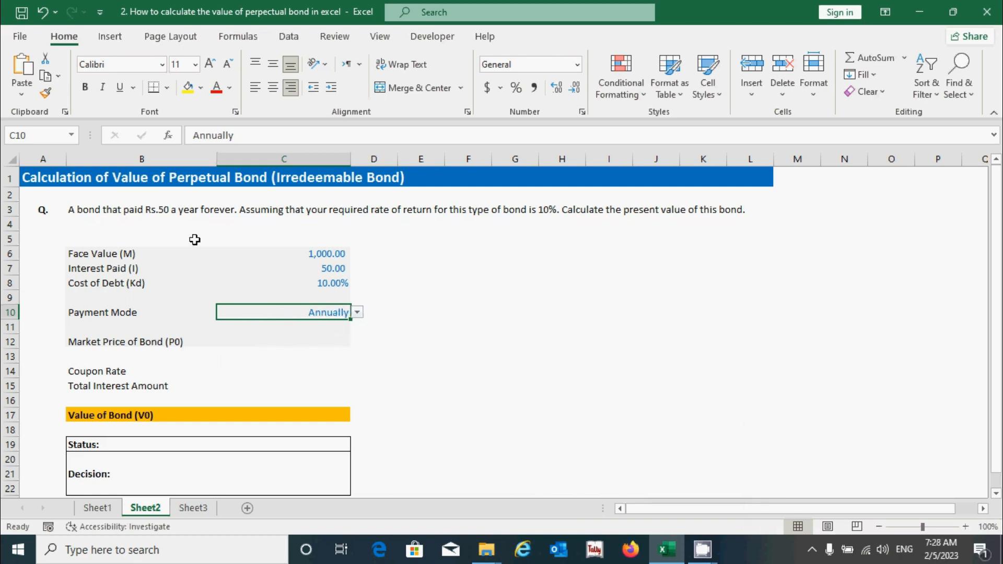
click(307, 337)
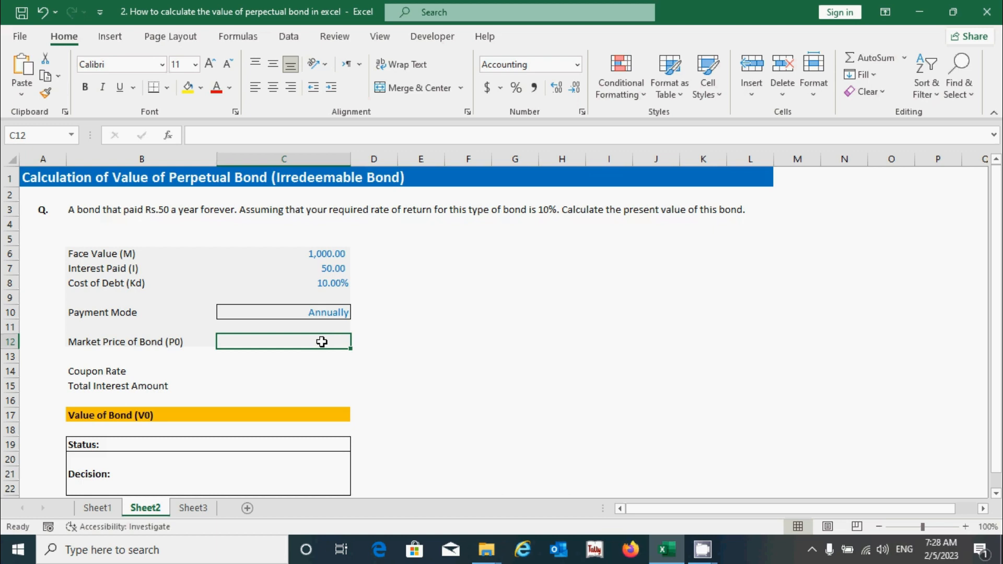
text(800)
key(Return)
Step: Calculate the coupon rate in C14 by dividing interest paid by face value with =C7/C6
click(303, 369)
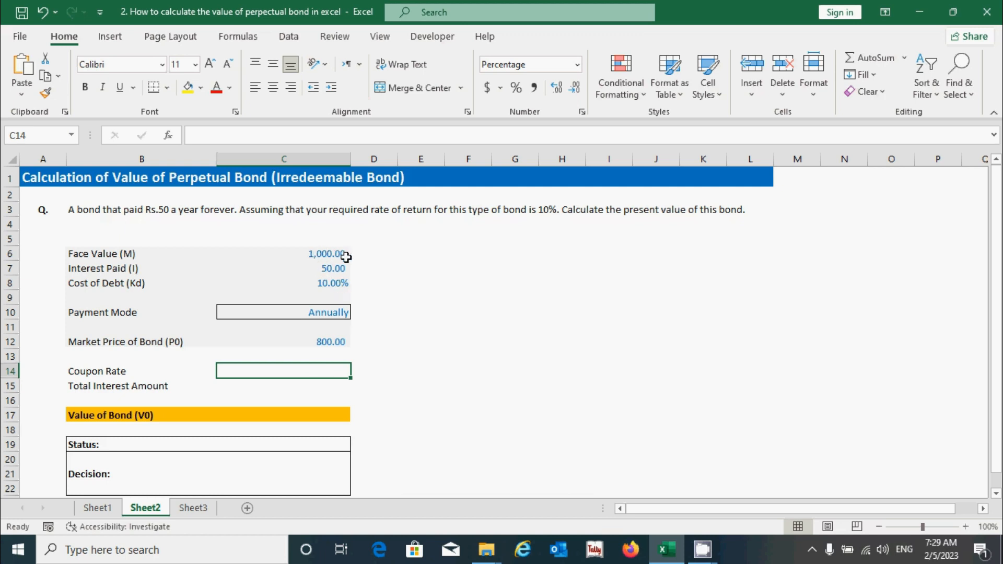
text(=)
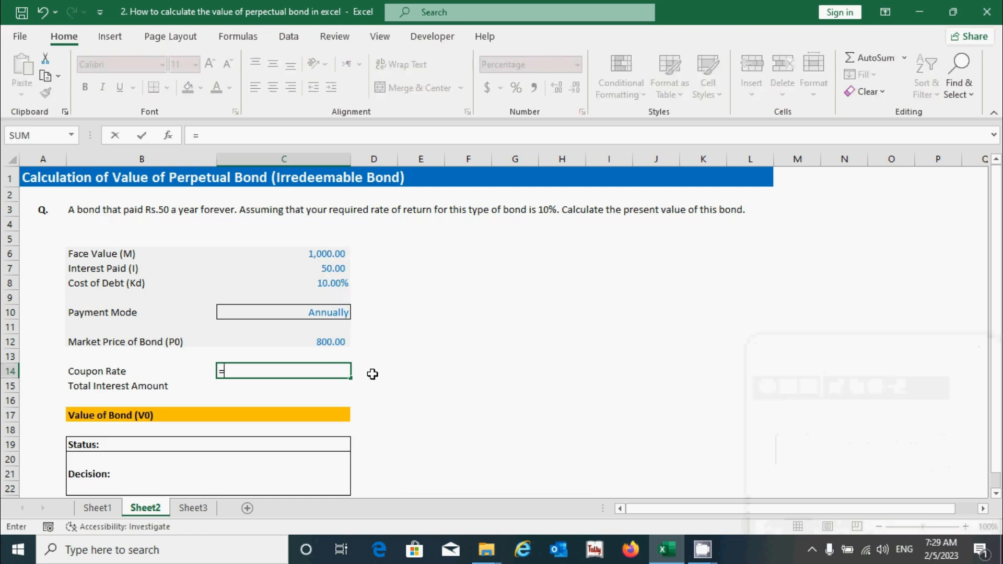
click(326, 252)
click(340, 270)
text(/)
click(336, 252)
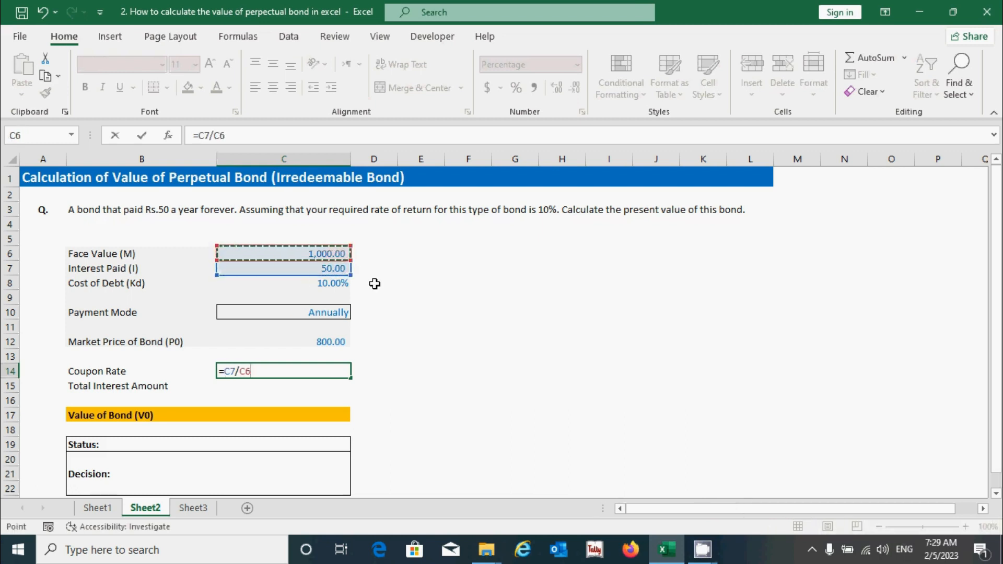
key(Return)
key(Up)
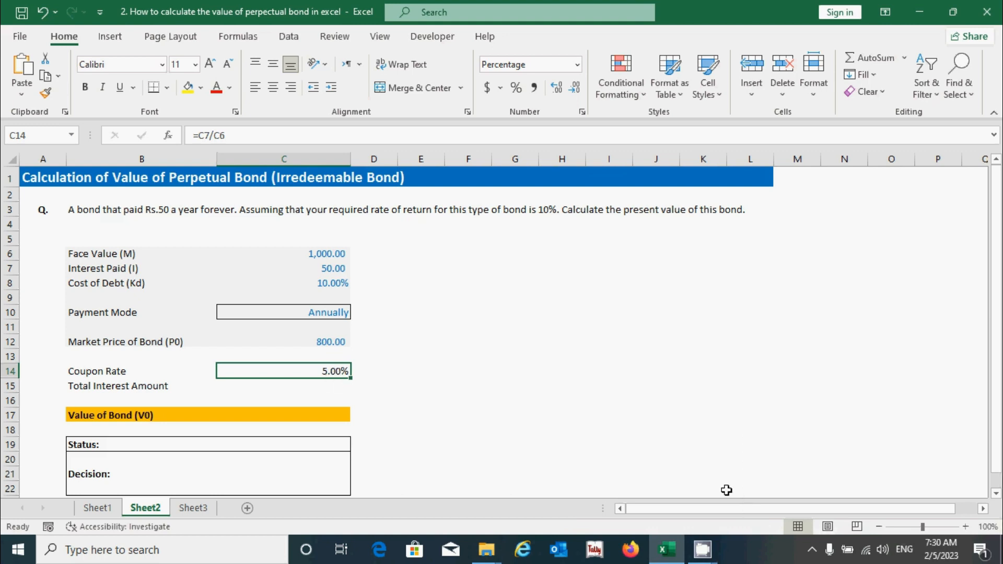
Step: Start the total interest formula in C15 with an IF returning C7*1 when payment mode C10 is "Annually"
click(336, 388)
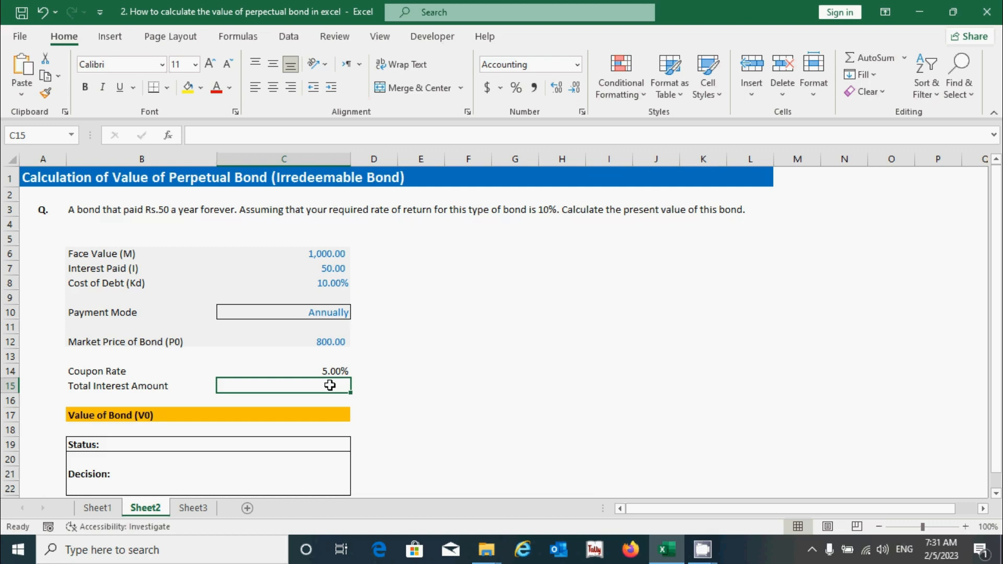
text(=)
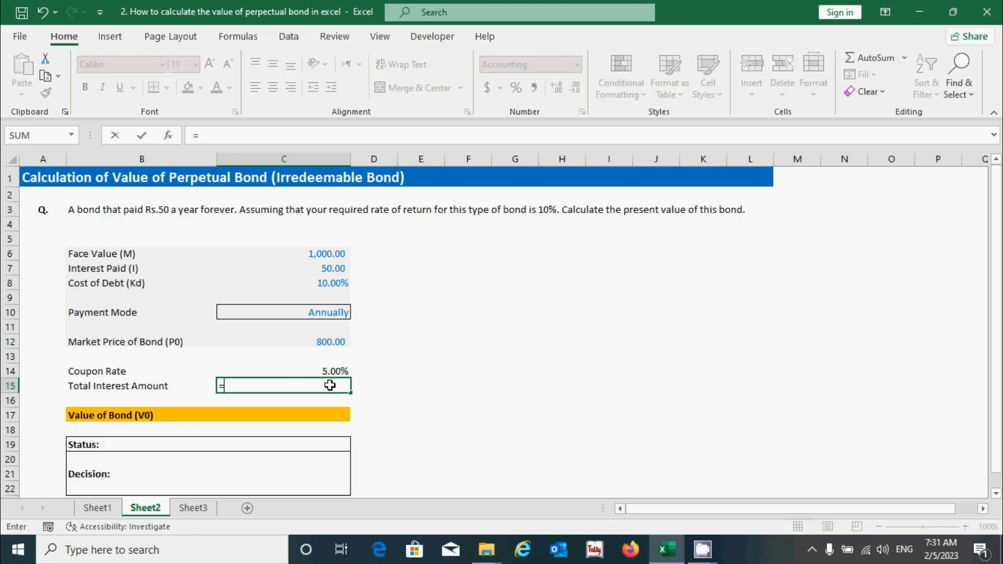
text(i)
key(Tab)
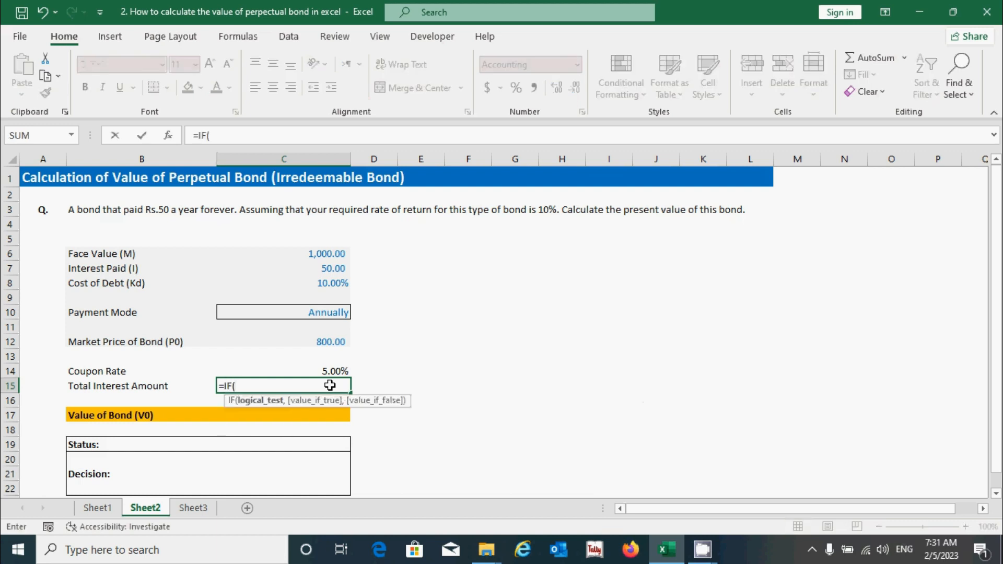
click(309, 312)
text(=)
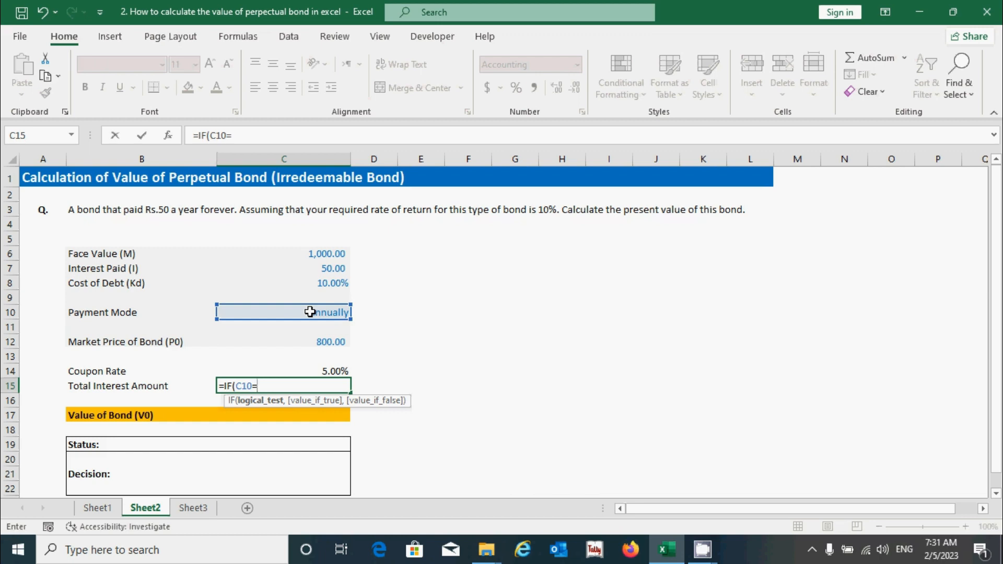
text("Annually)
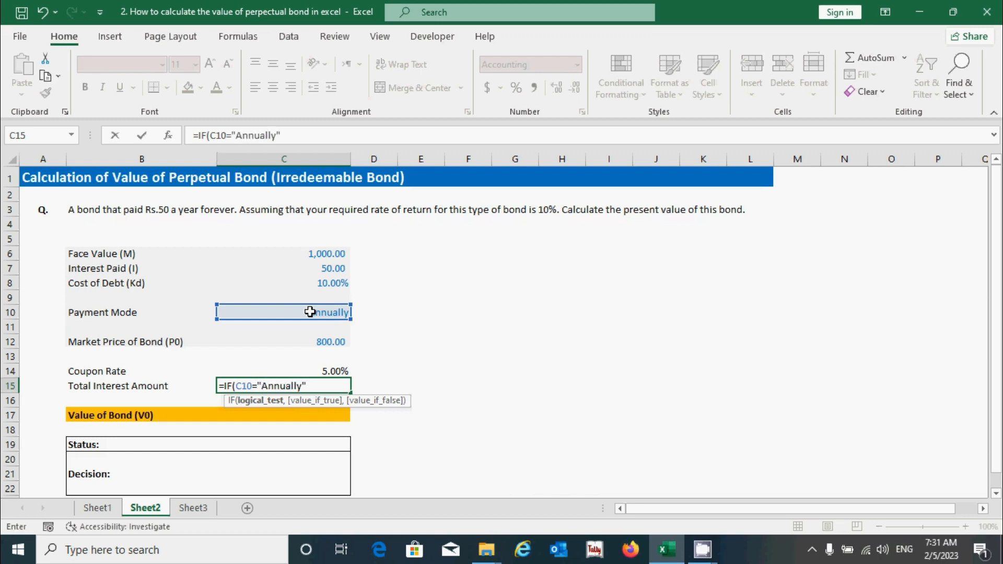
text(",)
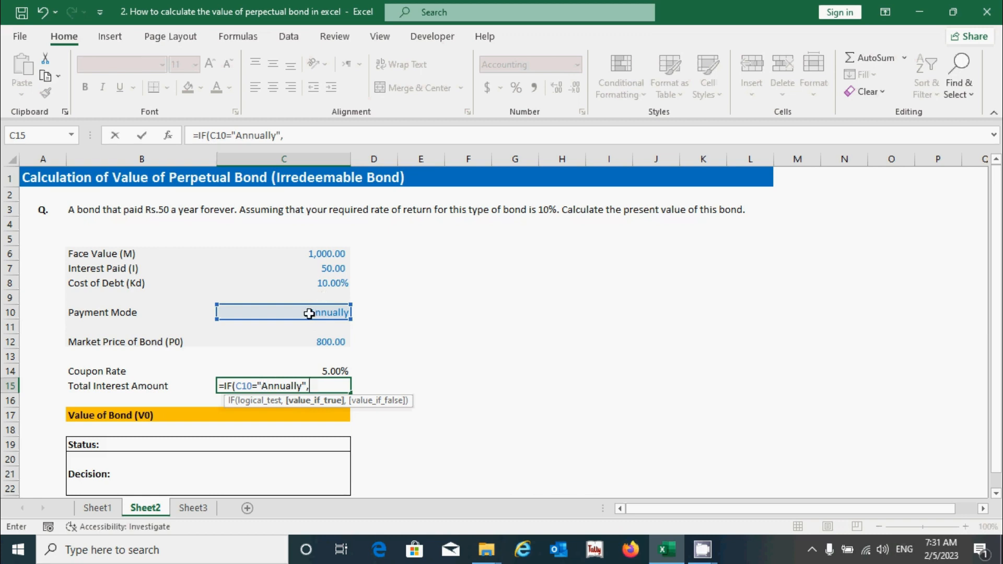
click(321, 267)
text(*)
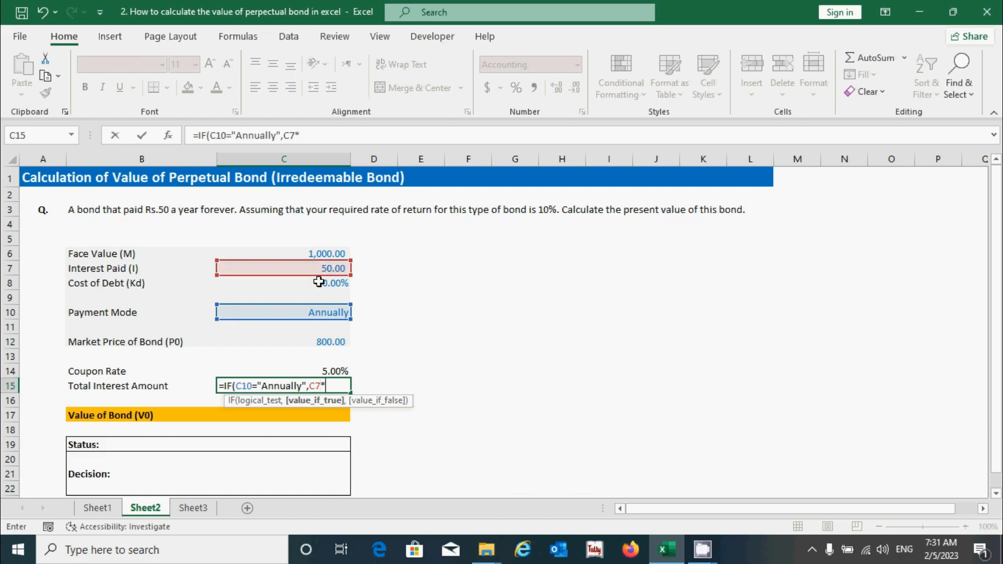
text(1,)
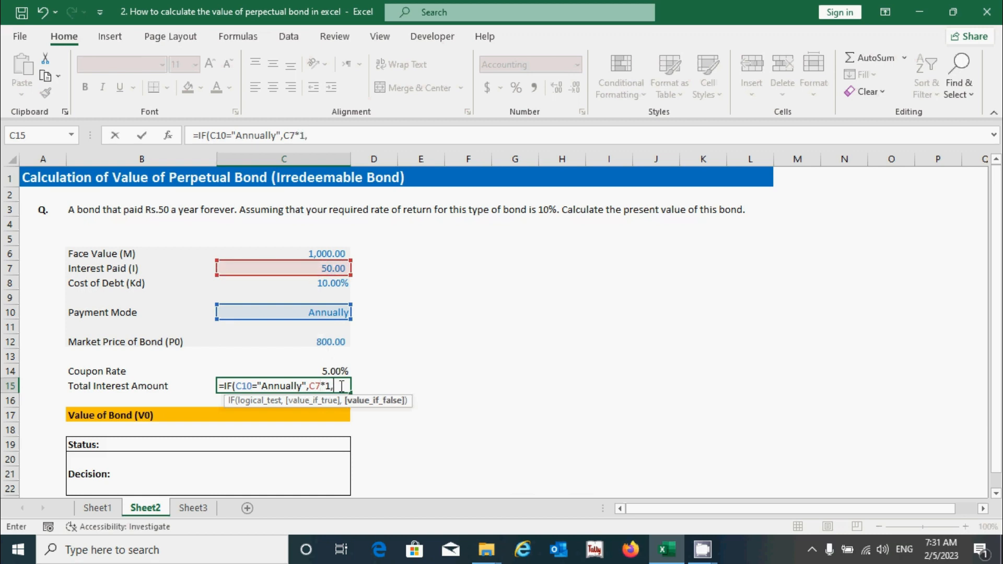
Step: Nest a copy of the IF condition in the C15 formula, adapted to return C7*2 for "Semi-annually"
drag(341, 388, 223, 389)
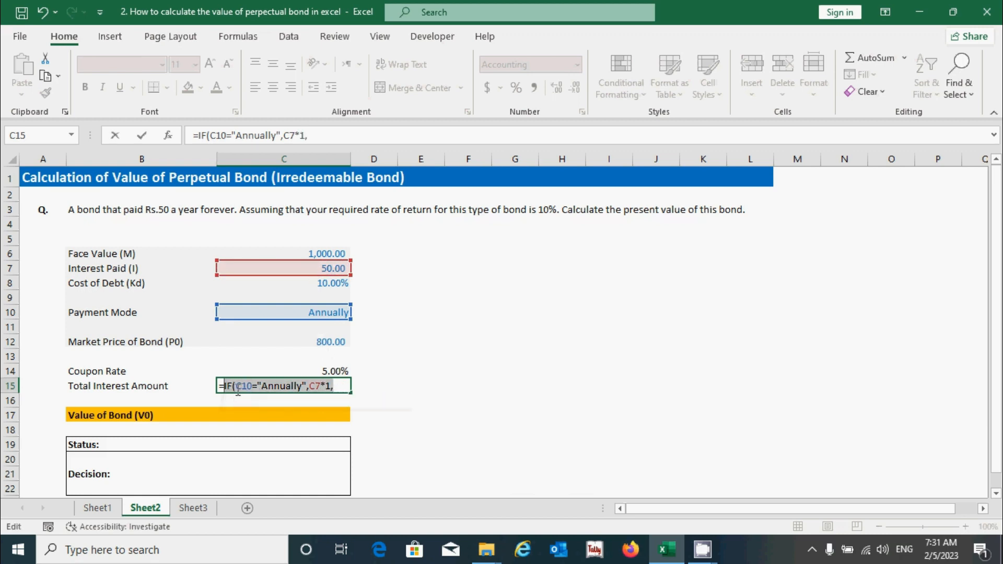
key(ctrl+c)
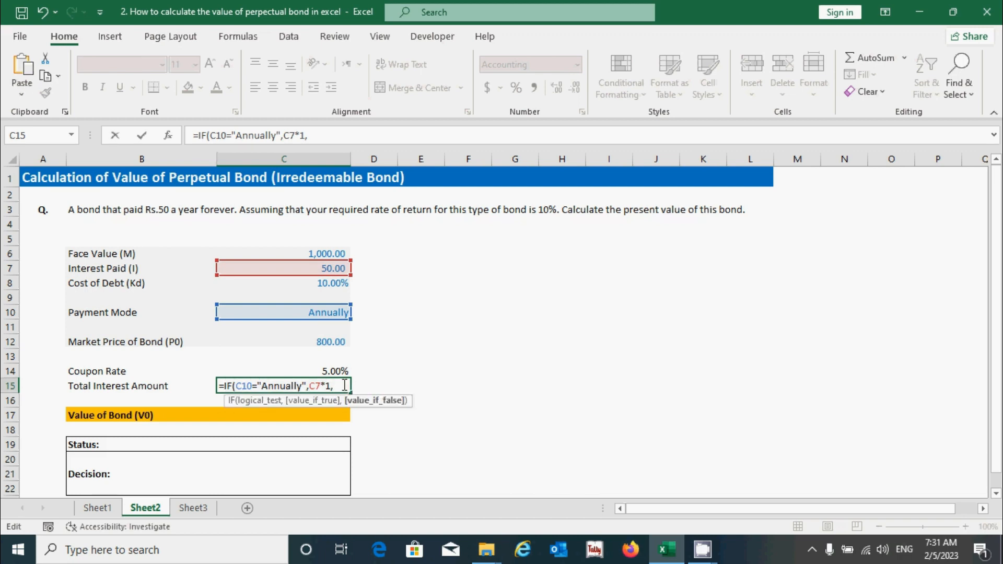
key(ctrl+v)
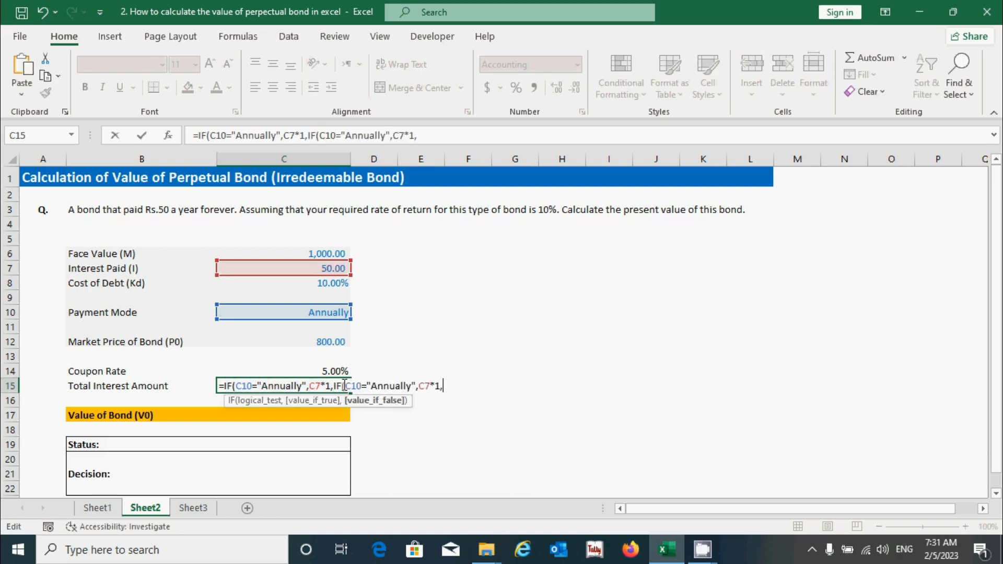
click(413, 386)
key(BackSpace)
key(BackSpace)
key(BackSpace)
key(BackSpace)
key(BackSpace)
key(BackSpace)
key(BackSpace)
key(BackSpace)
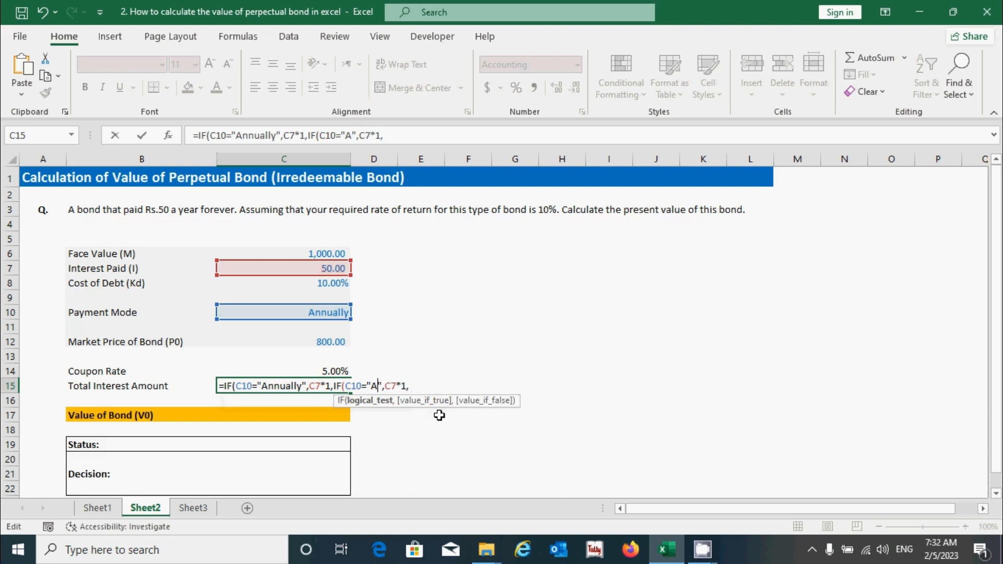
text(Semi-annuall)
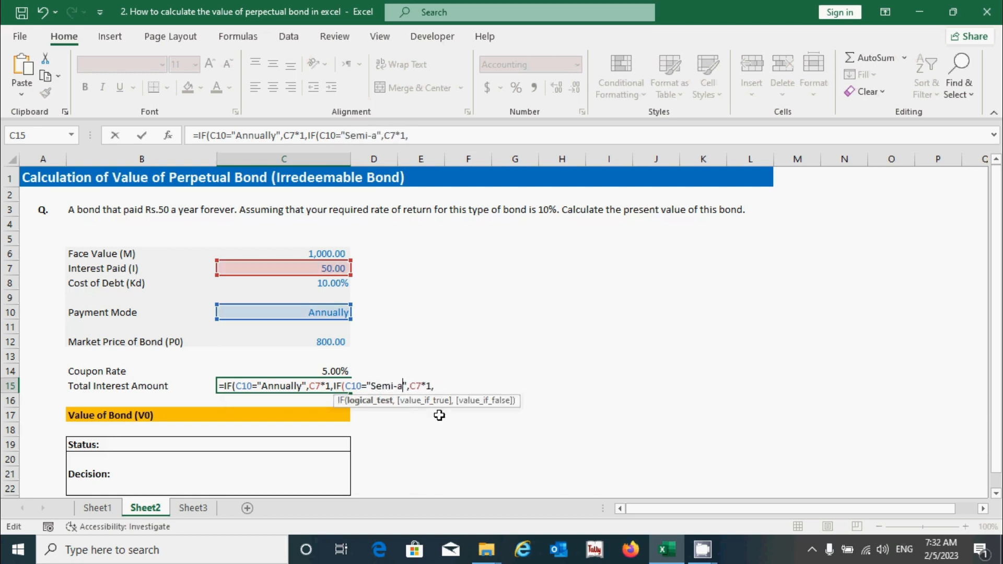
text(y)
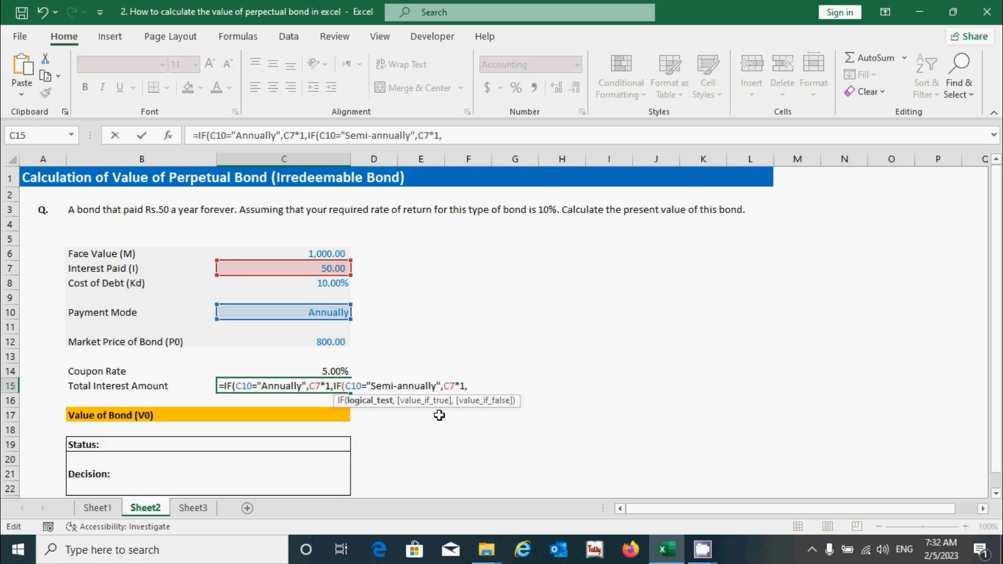
key(BackSpace)
text(2)
key(Right)
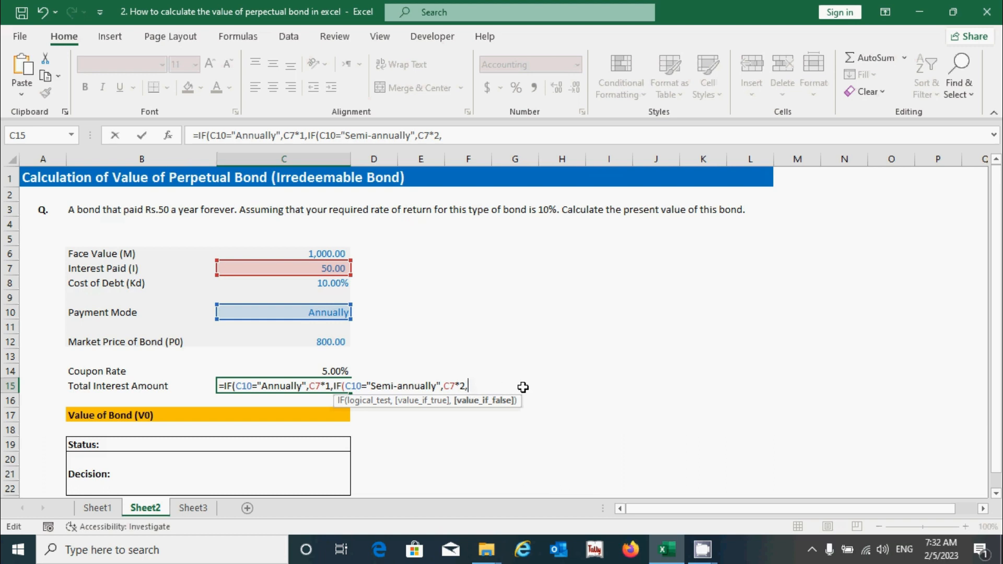
Step: Complete the C15 formula with nested IFs for "Quarterly" (C7*4), "Monthly" (C7*12) and "Weekly" (C7*52), otherwise C7*365
key(ctrl+v)
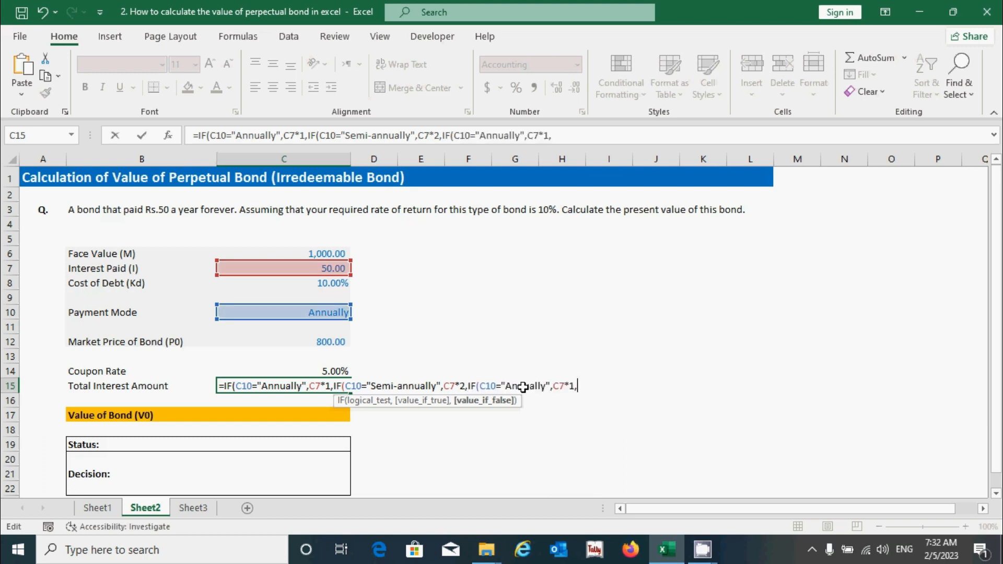
click(550, 386)
key(BackSpace)
key(BackSpace)
key(BackSpace)
key(BackSpace)
key(BackSpace)
key(BackSpace)
key(BackSpace)
key(BackSpace)
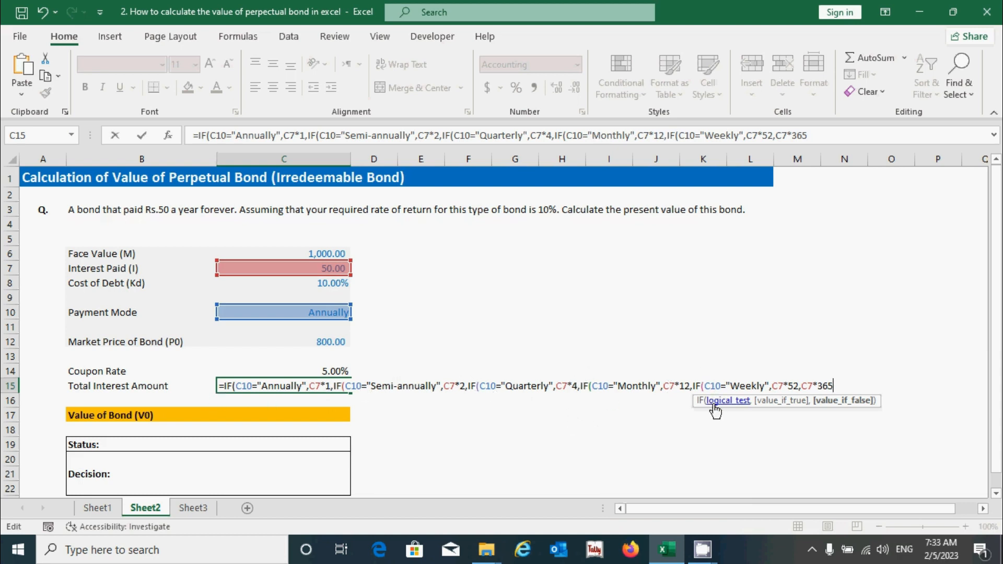
text())))))
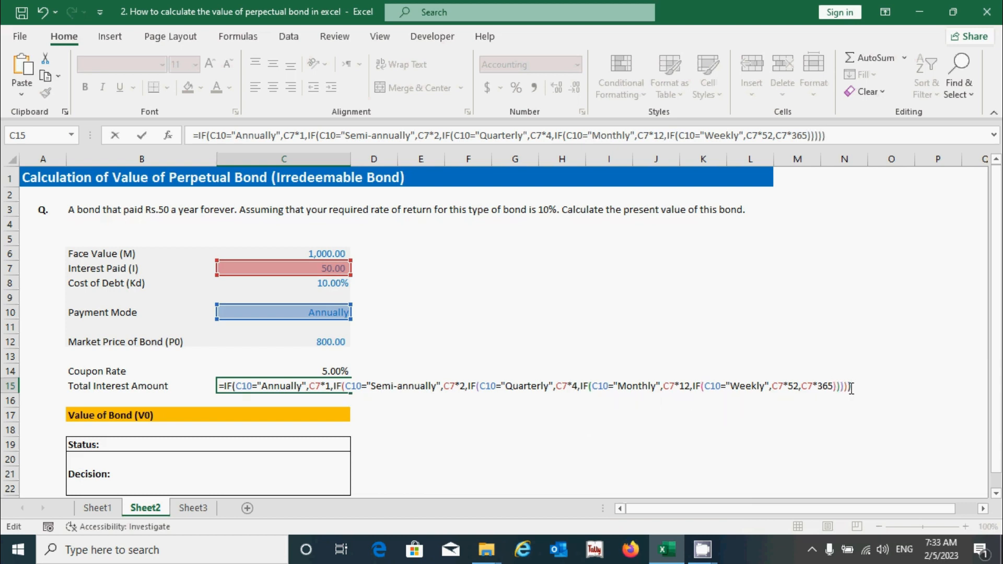
key(Return)
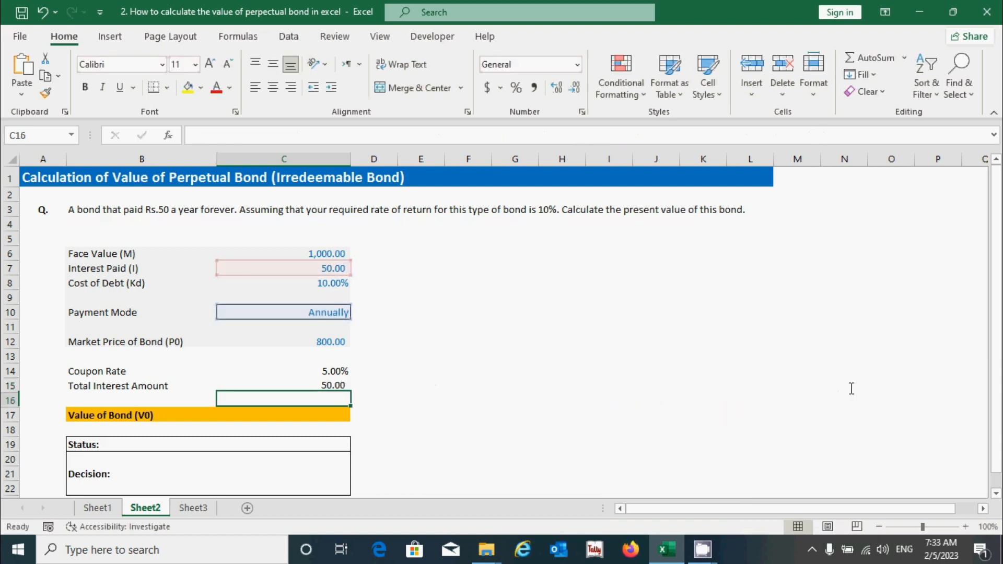
key(Right)
key(Right)
key(Right)
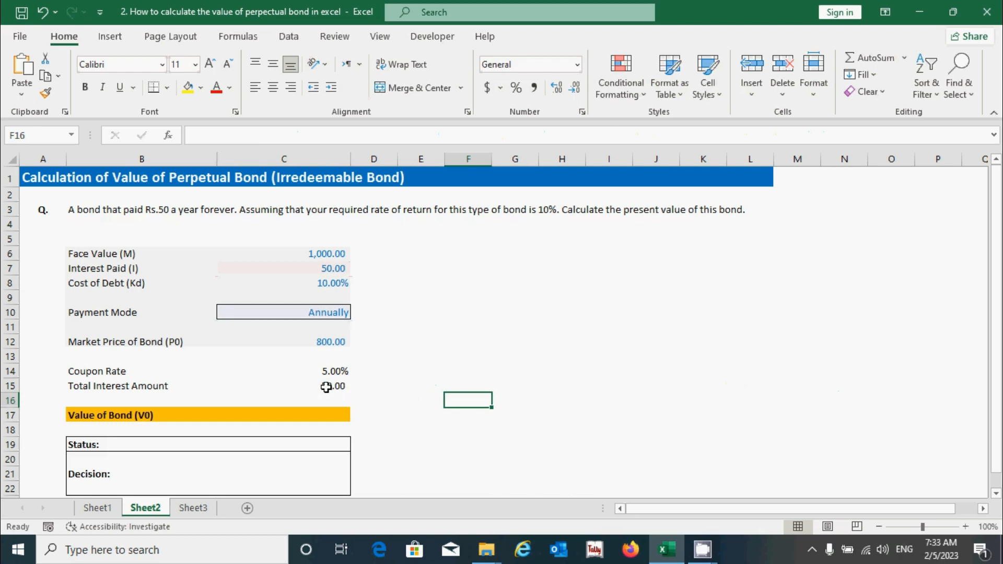
Step: Set the payment mode in C10 to Semi-annually to test the total interest formula in C15
click(332, 387)
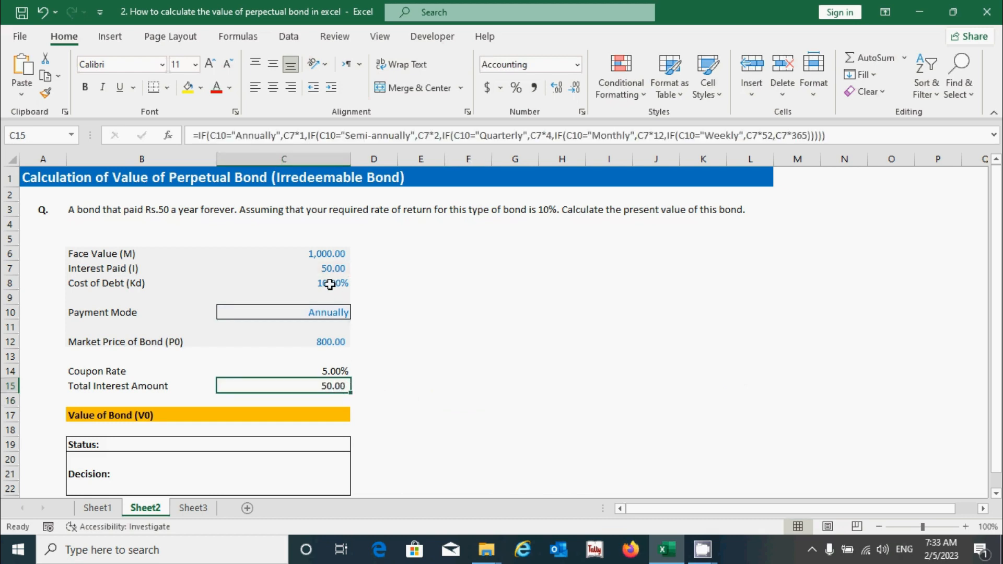
click(318, 313)
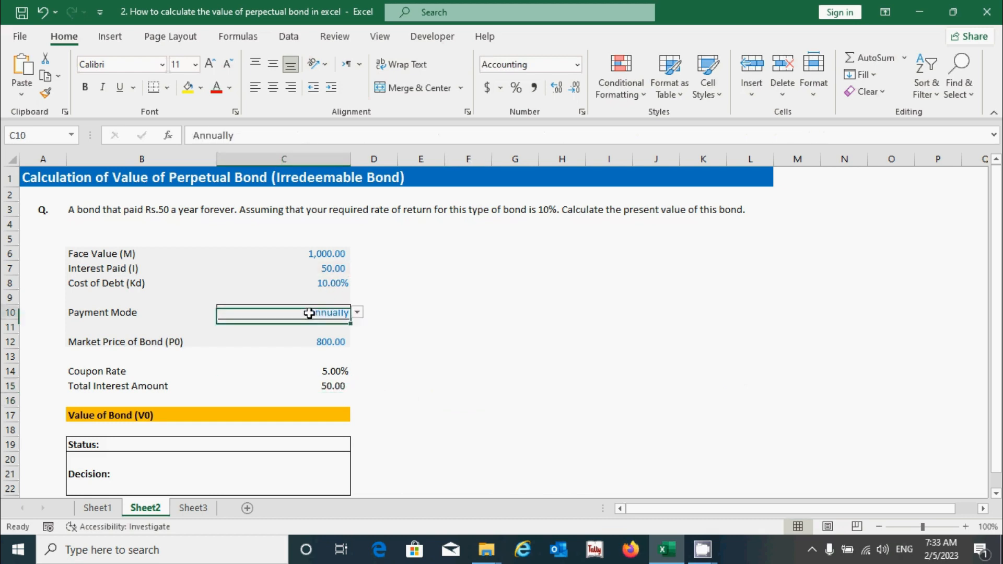
click(357, 312)
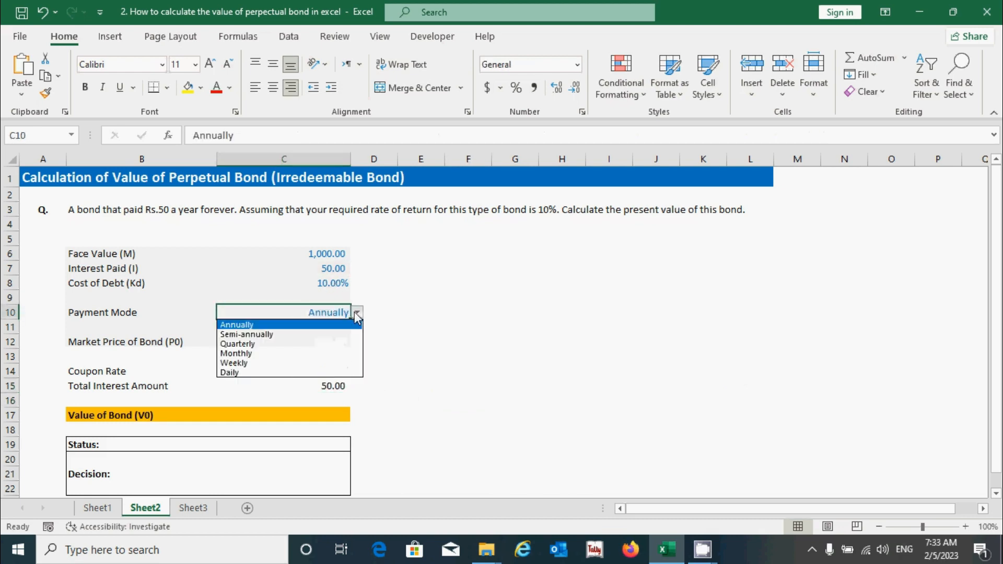
click(260, 336)
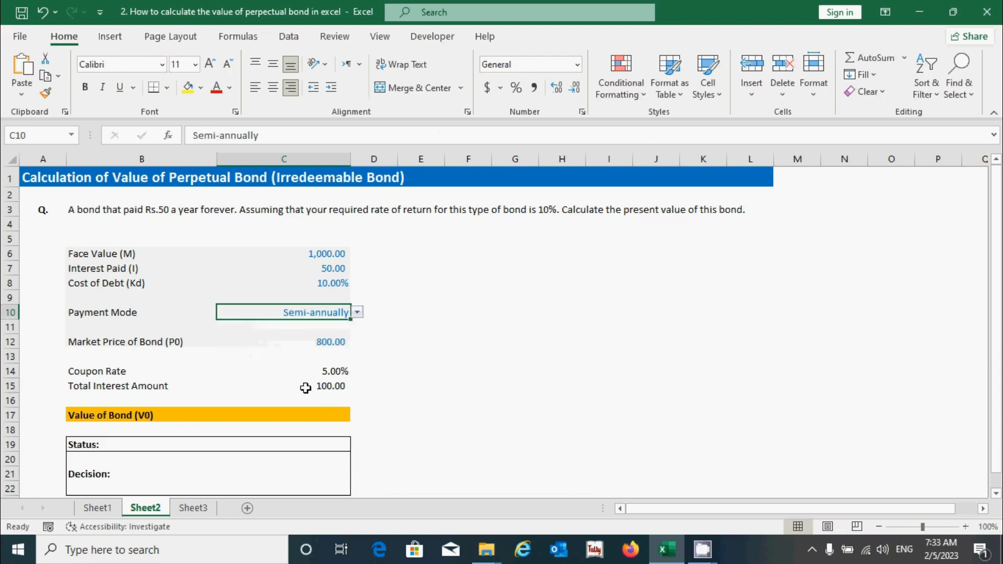
click(308, 389)
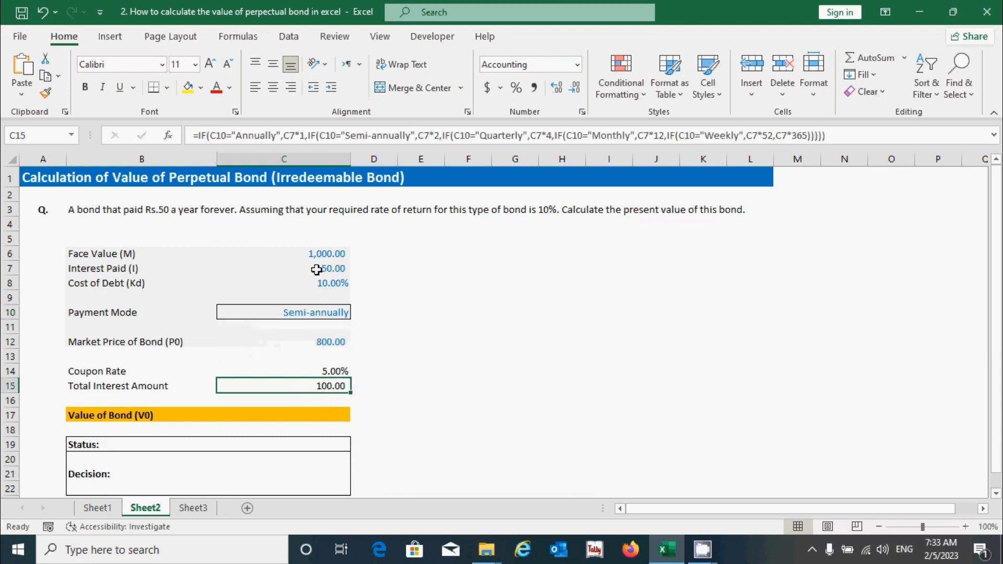
Step: Set the payment mode in C10 back to Annually
click(342, 309)
click(357, 312)
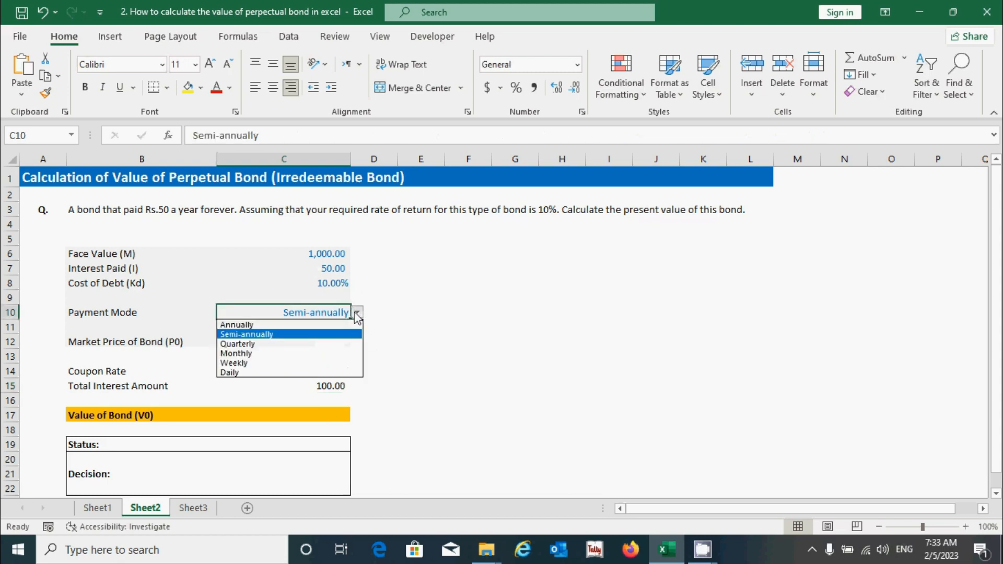
click(248, 325)
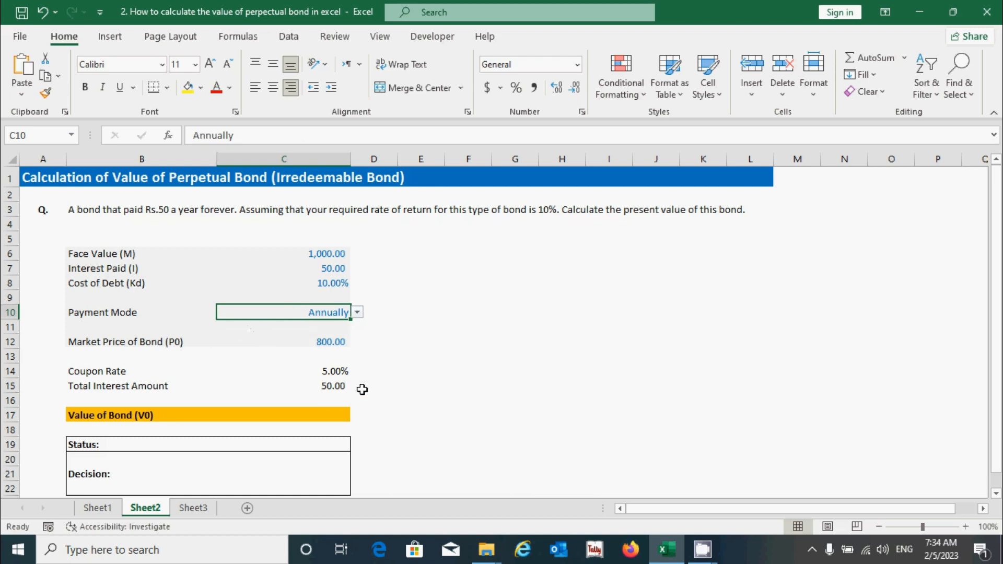
click(398, 384)
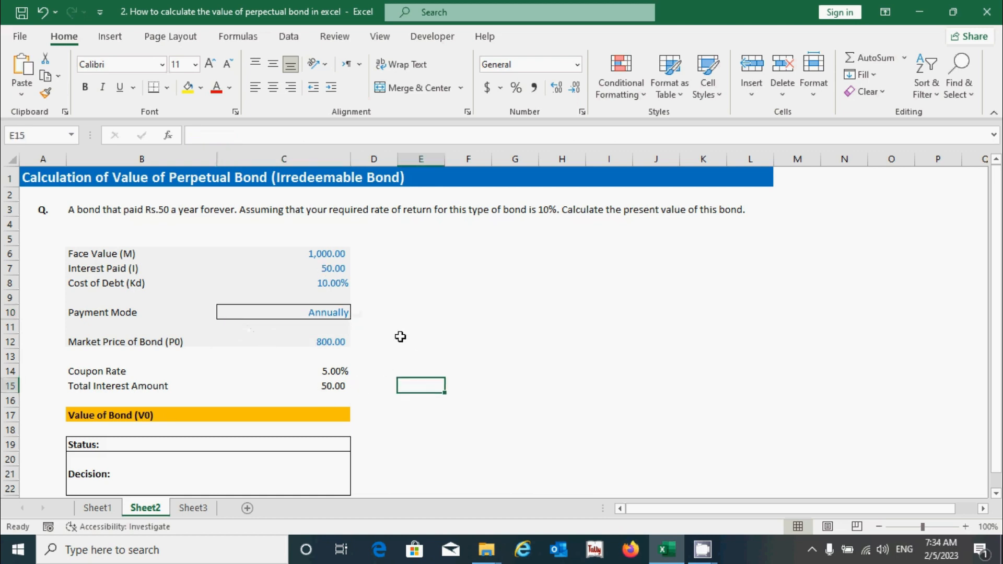
Step: Calculate the value of the bond in C17 by dividing total interest by cost of debt with =C15/C8
key(Left)
key(Left)
key(Down)
key(Down)
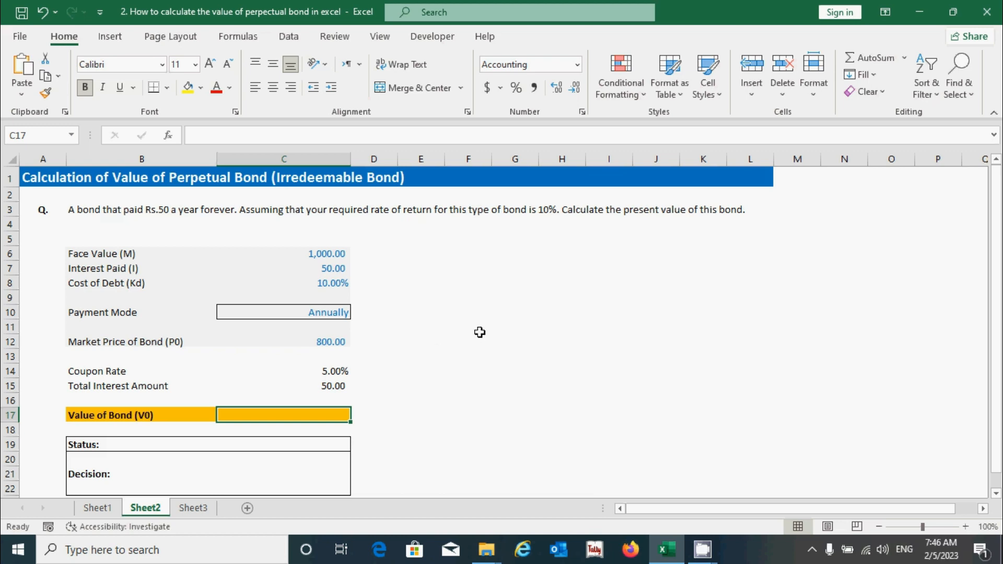
click(230, 217)
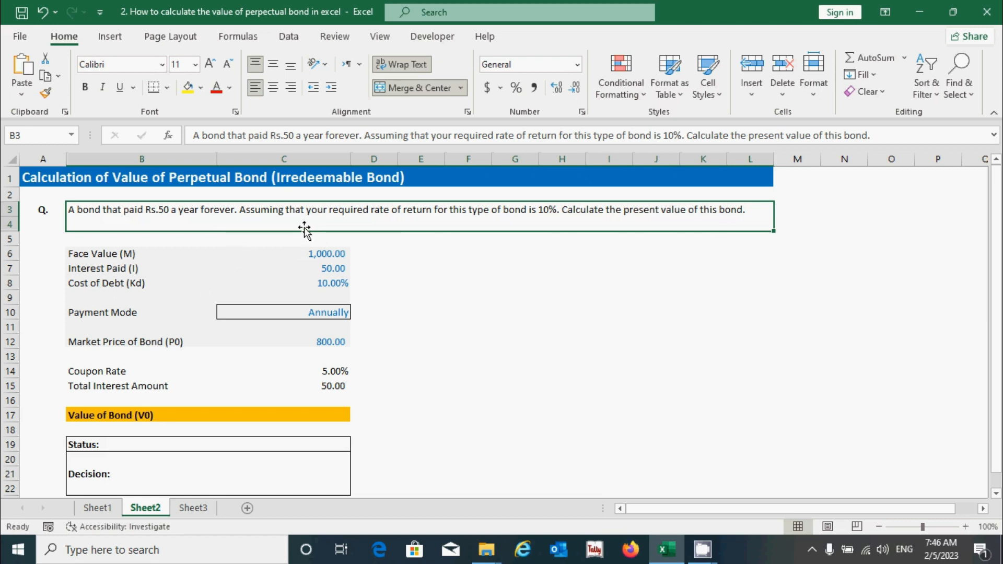
click(421, 341)
click(330, 415)
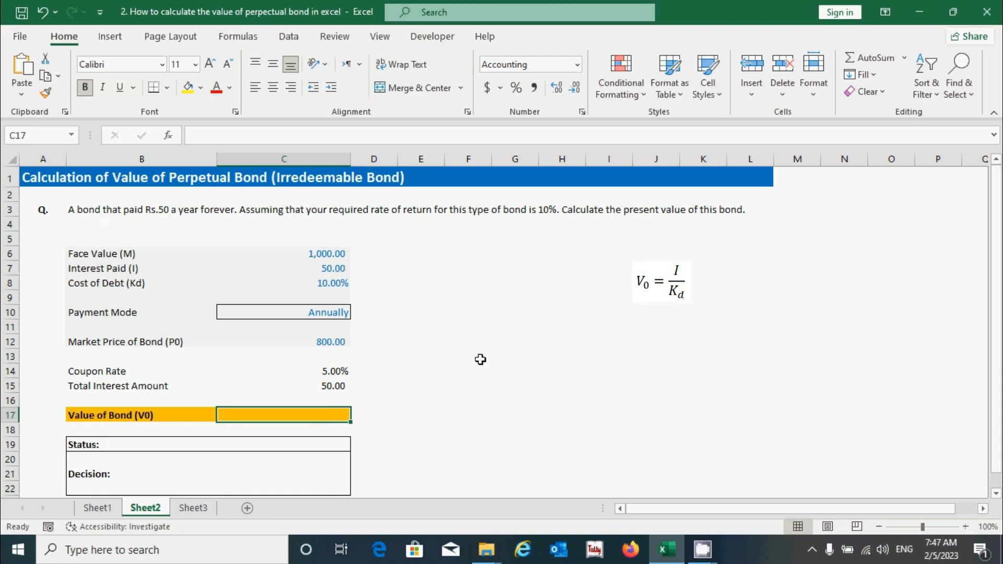
text(=)
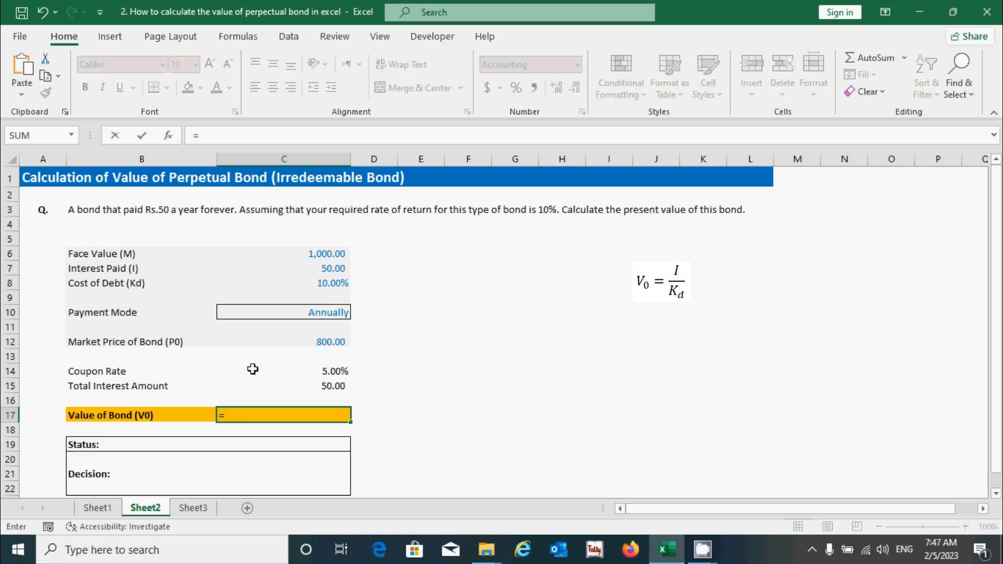
click(323, 385)
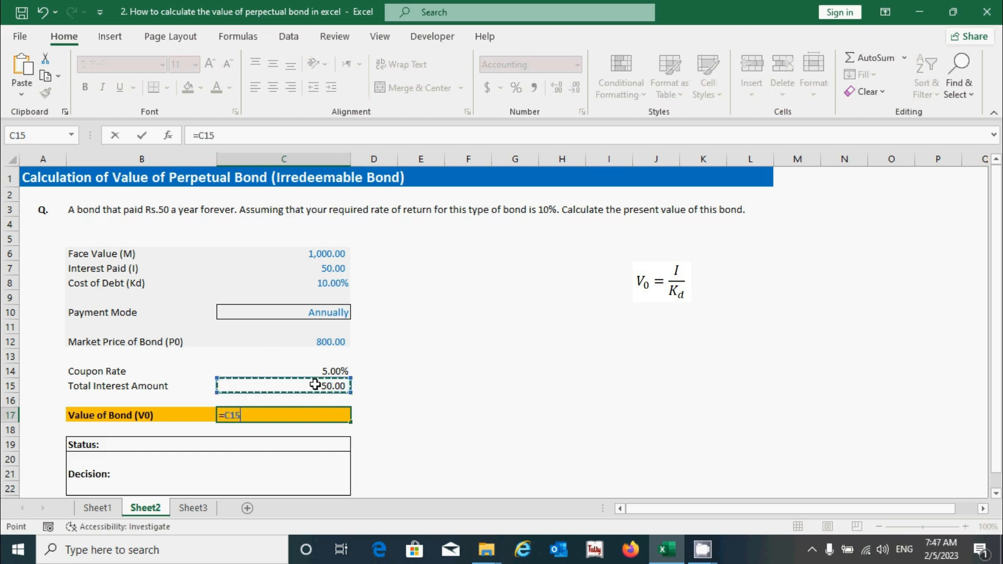
text(/)
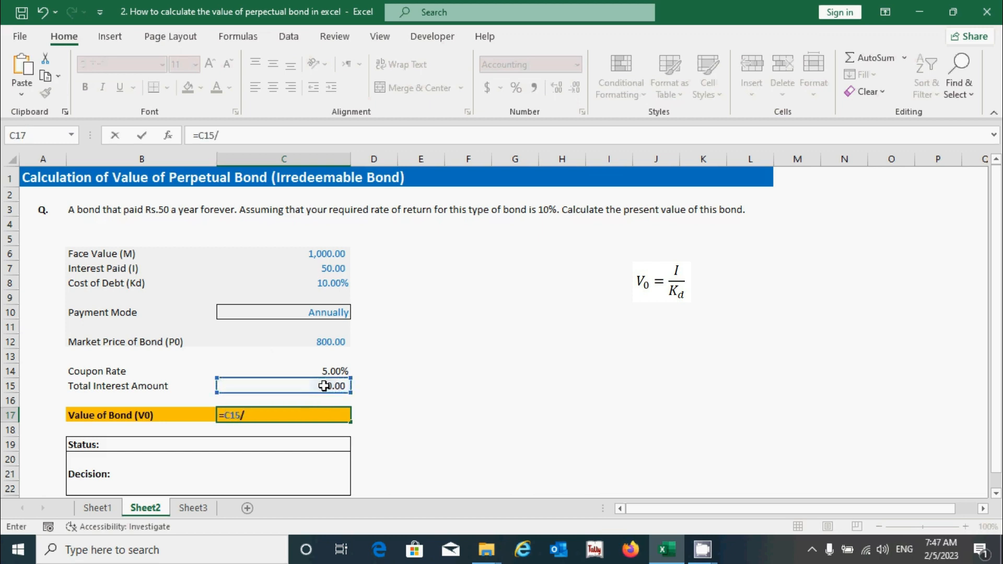
click(308, 283)
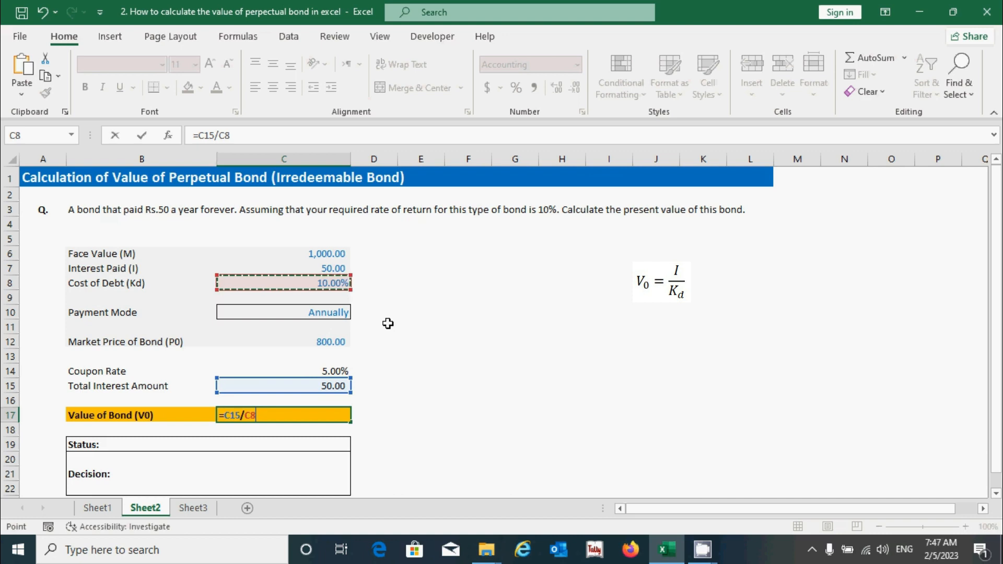
key(Return)
click(345, 415)
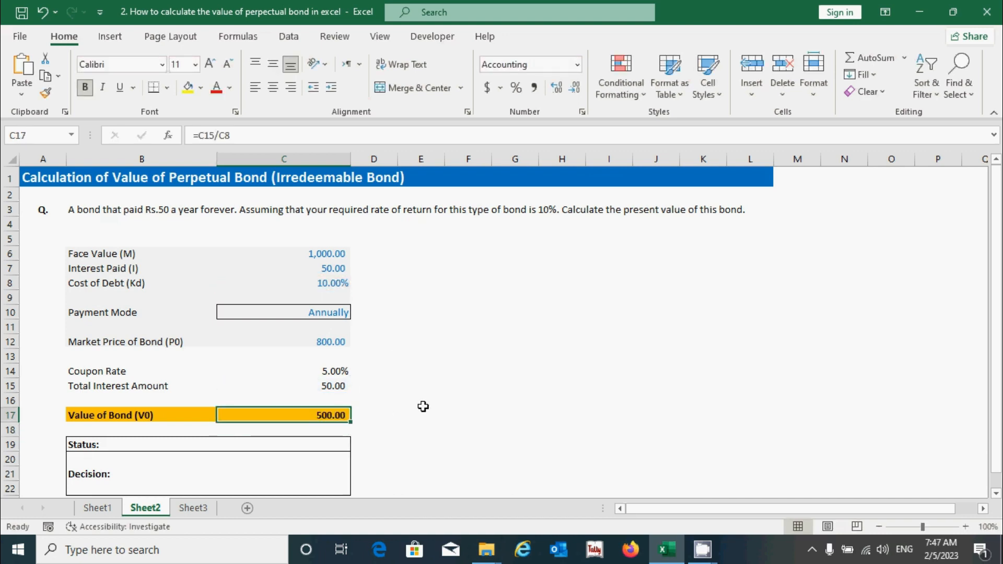
Step: Examine the Status and Decision cells, and compare the bond value in C17 with the market price in C12
click(315, 442)
click(333, 416)
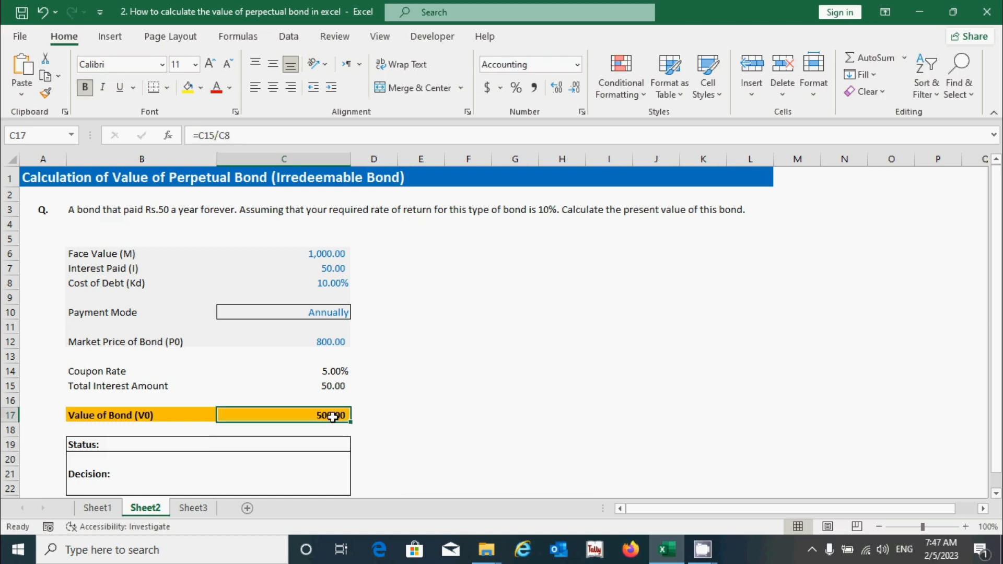
click(317, 447)
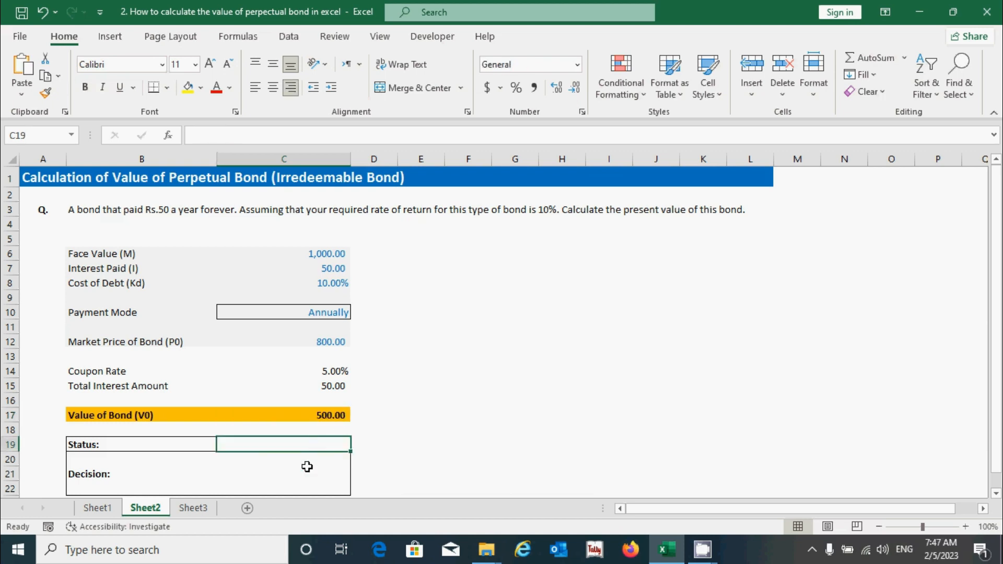
click(304, 469)
key(Up)
click(316, 467)
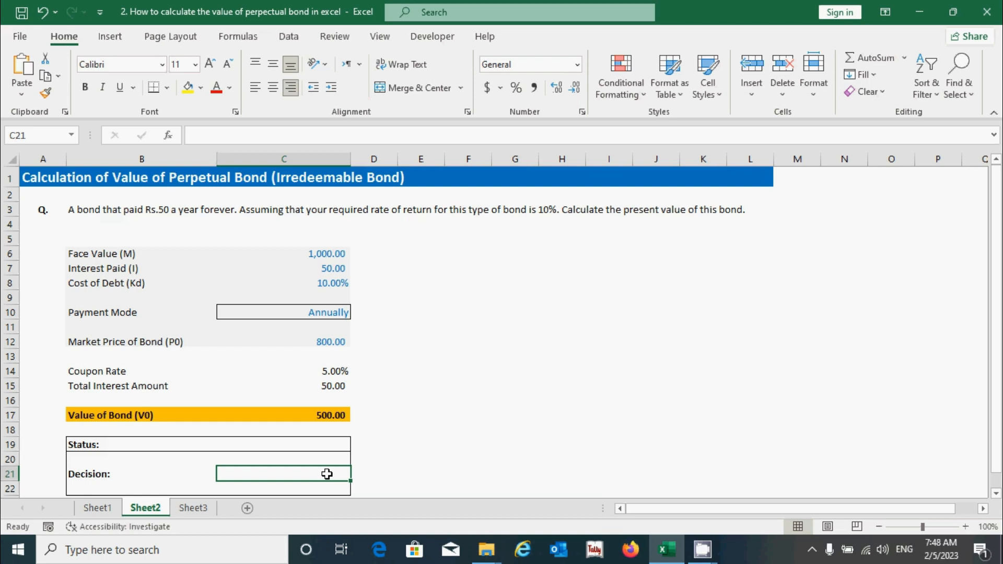
click(331, 446)
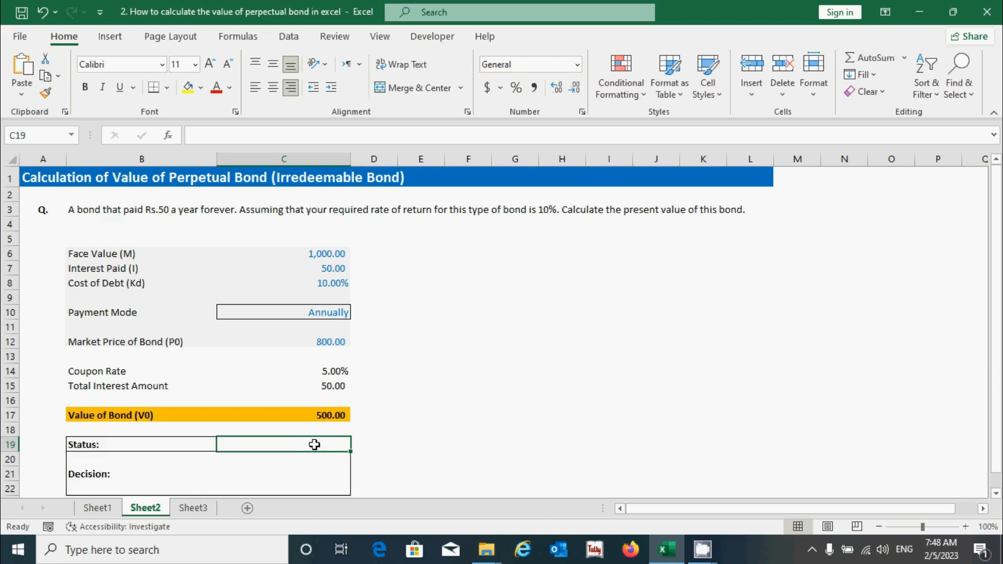
click(325, 415)
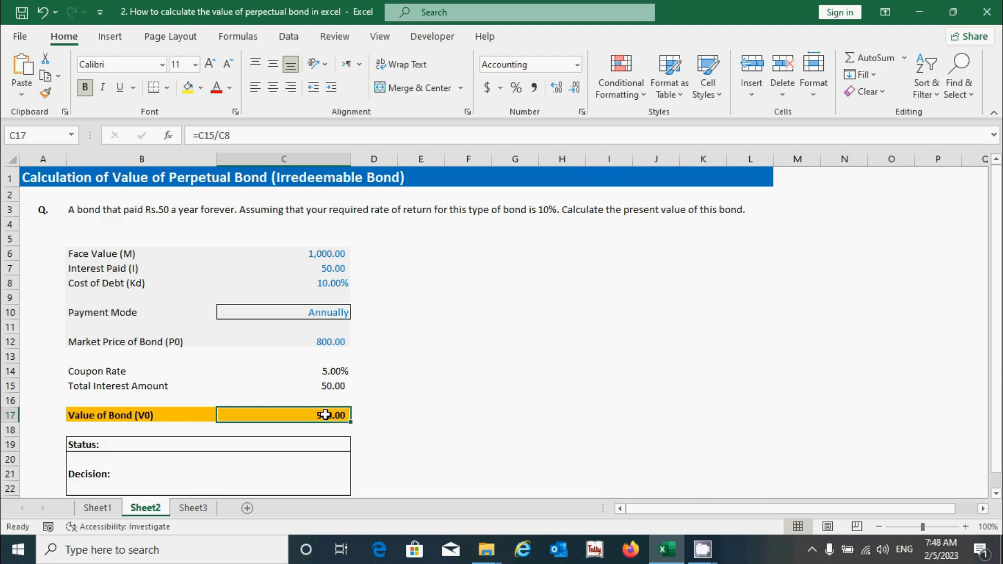
key(Up)
key(Up)
key(Up)
key(Up)
key(Up)
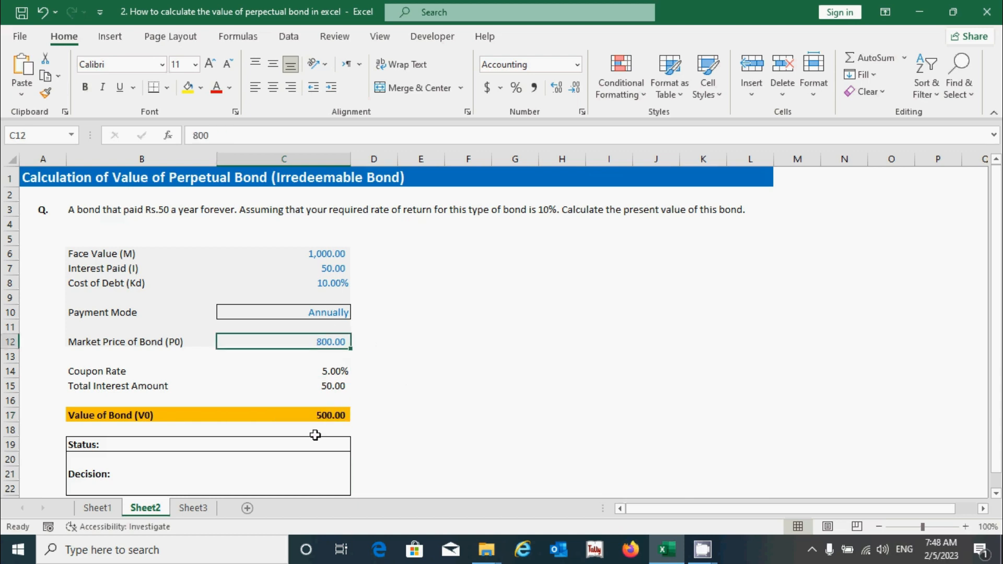
Step: Start the Status formula in C19 with an IF returning "Correctly Valued" when bond value C17 equals market price C12
click(314, 445)
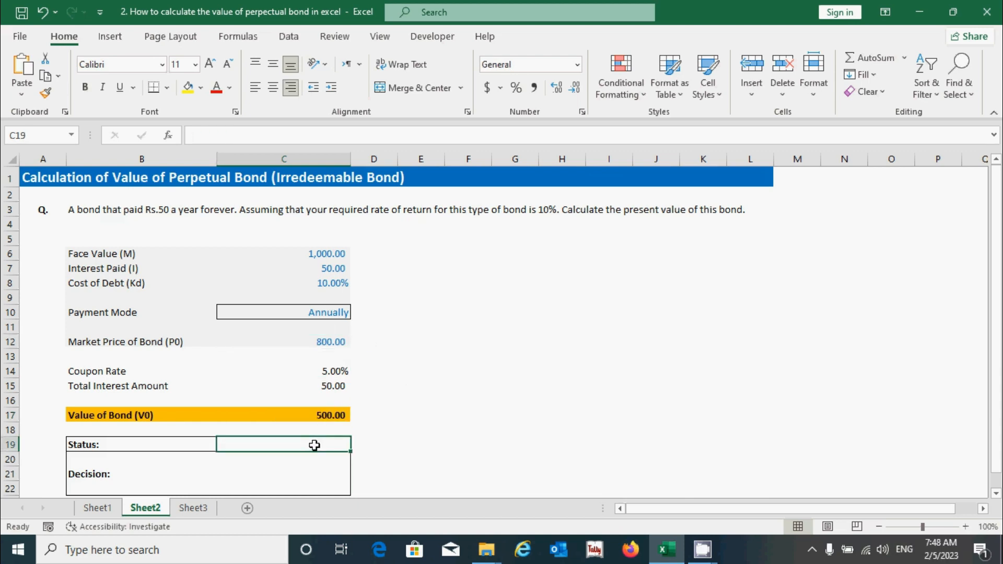
text(=IF()
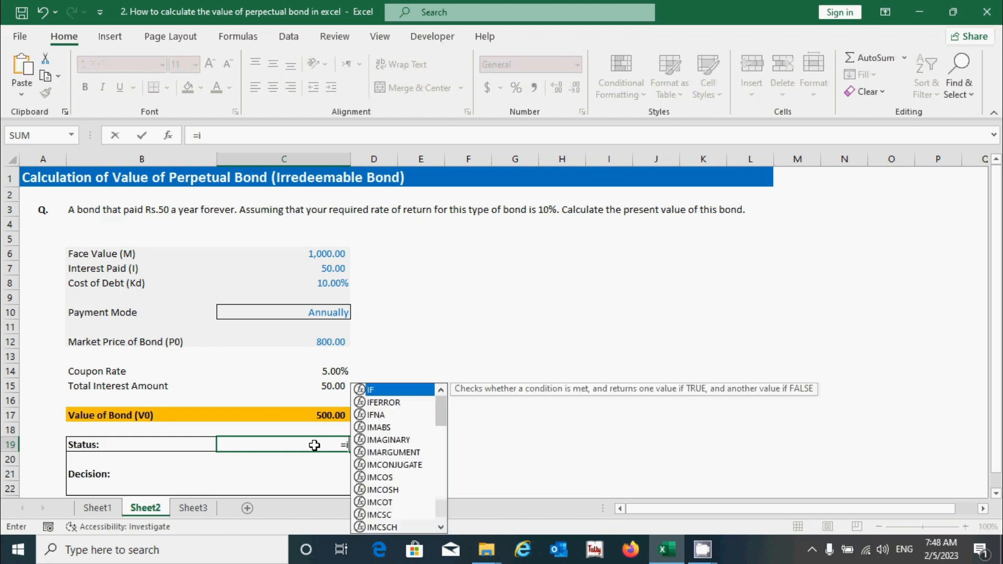
click(324, 416)
text(=)
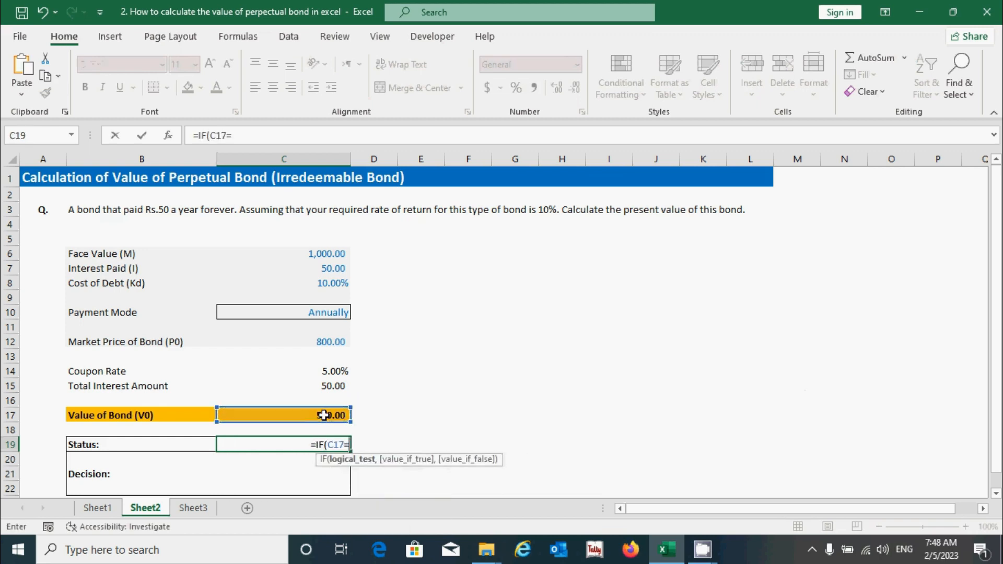
click(321, 341)
text(,"Correctly Valued",)
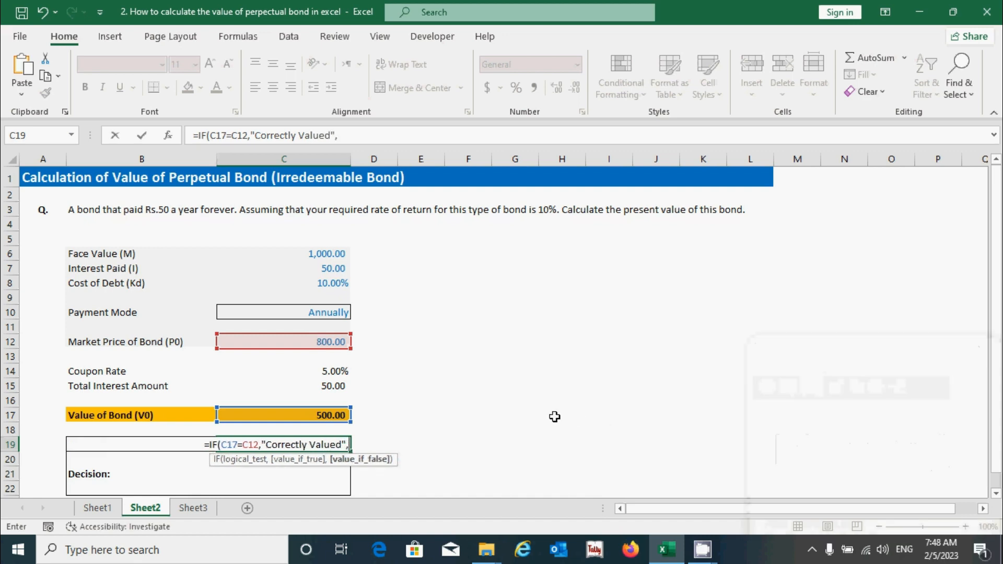
Step: Complete the C19 formula with a nested IF returning "Over-valued" when C17>C12, otherwise "Under-valued"
text(if()
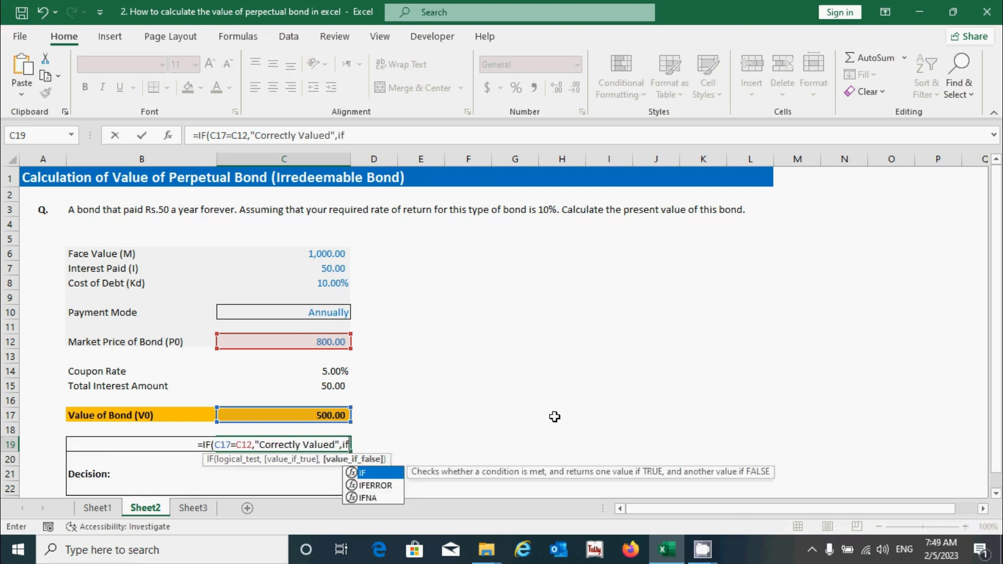
click(303, 415)
text(>)
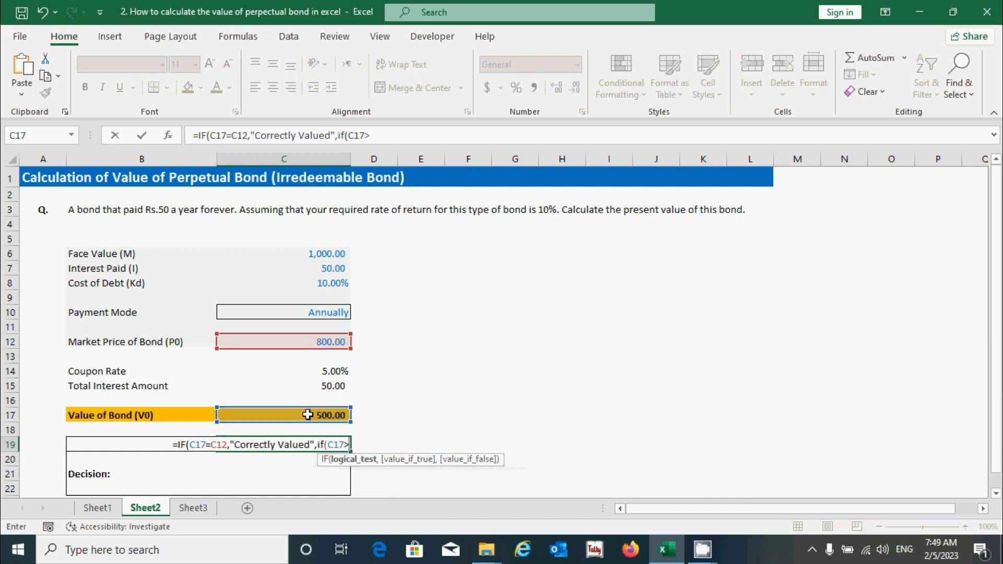
click(303, 341)
text(,")
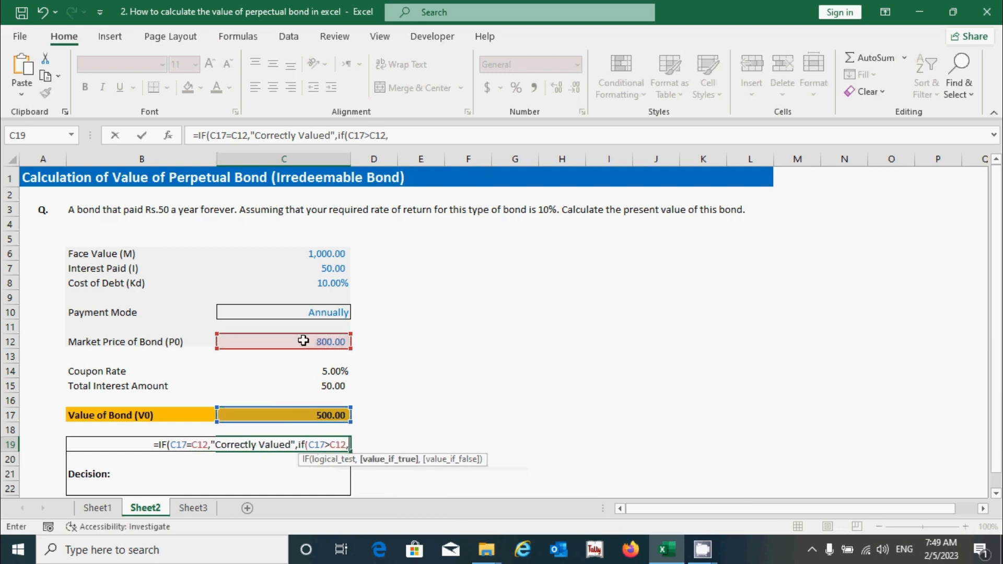
text(O)
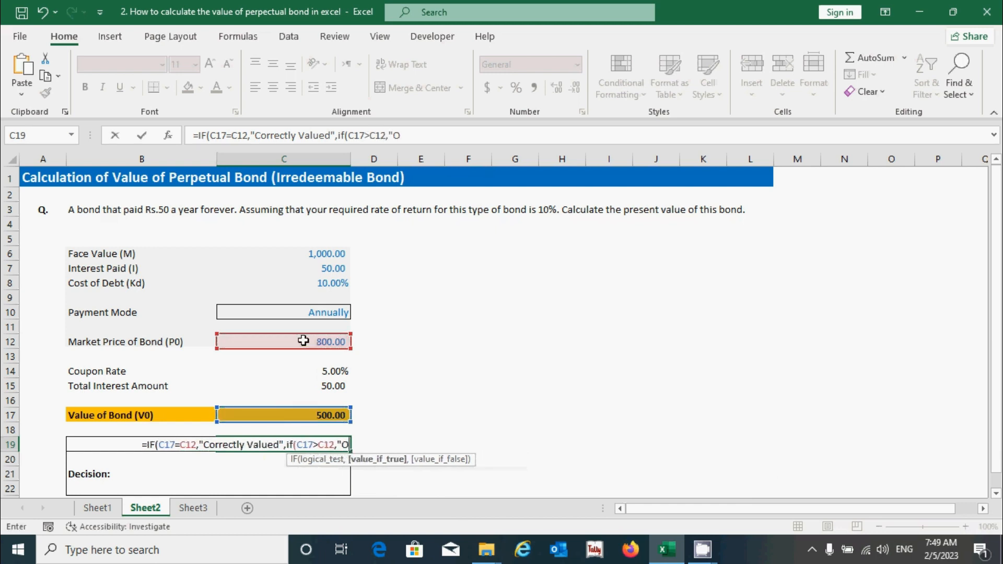
text(ver-valued",)
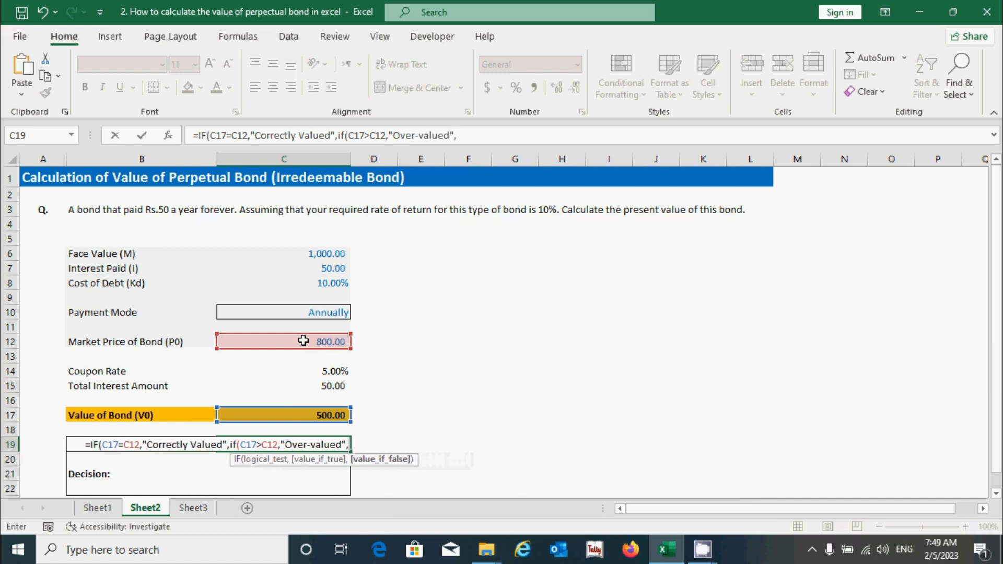
text("U)
text(er)
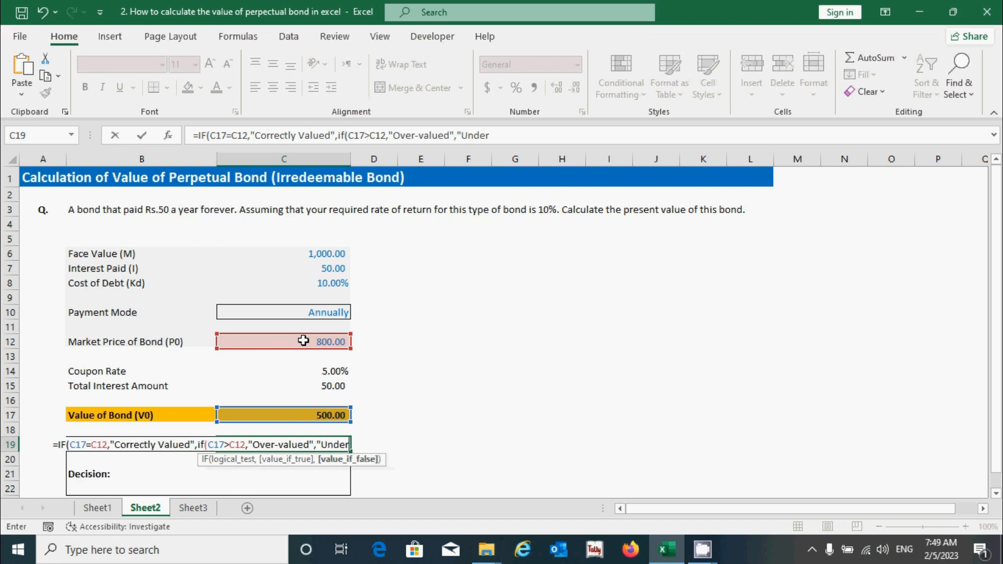
text(-valued")
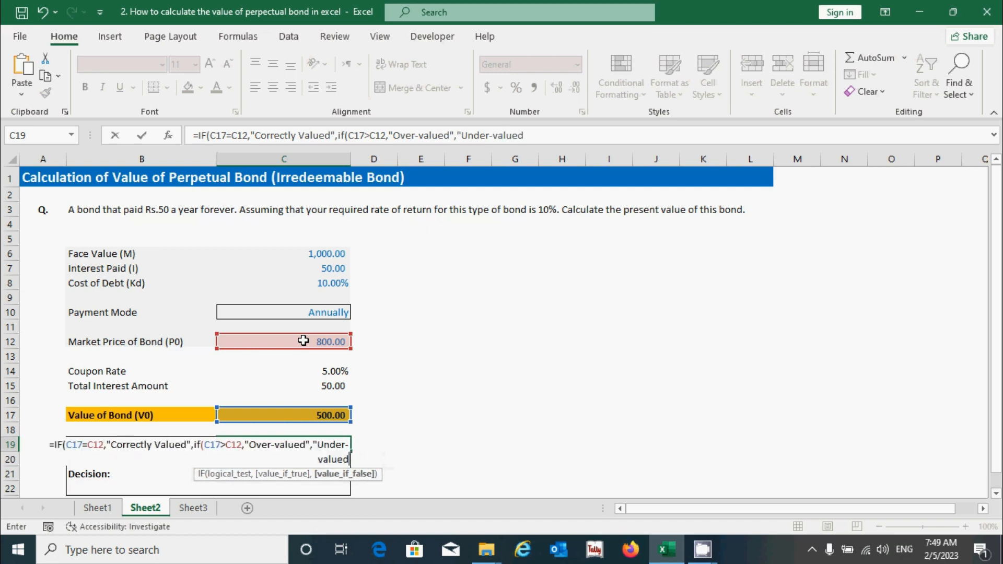
text()))
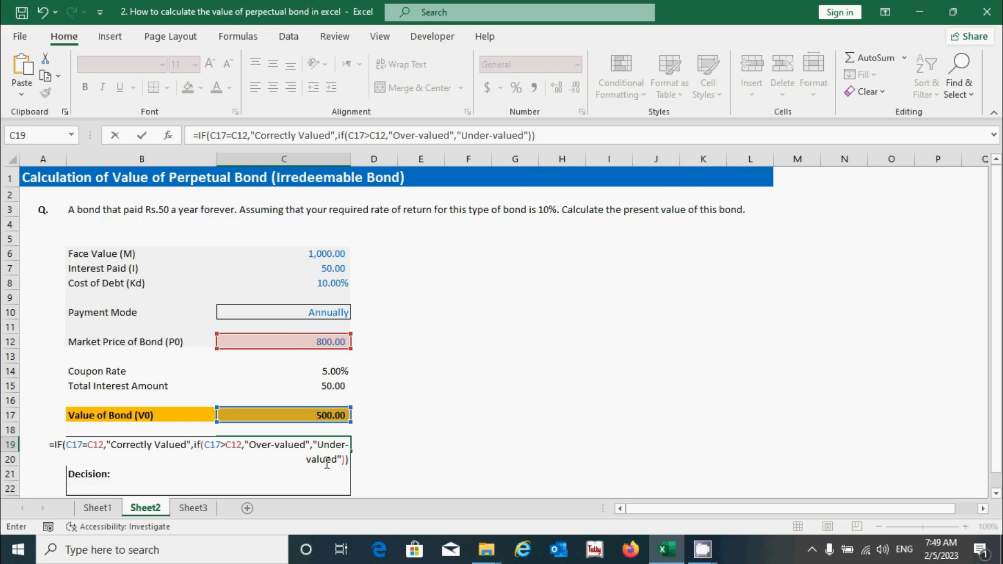
key(Return)
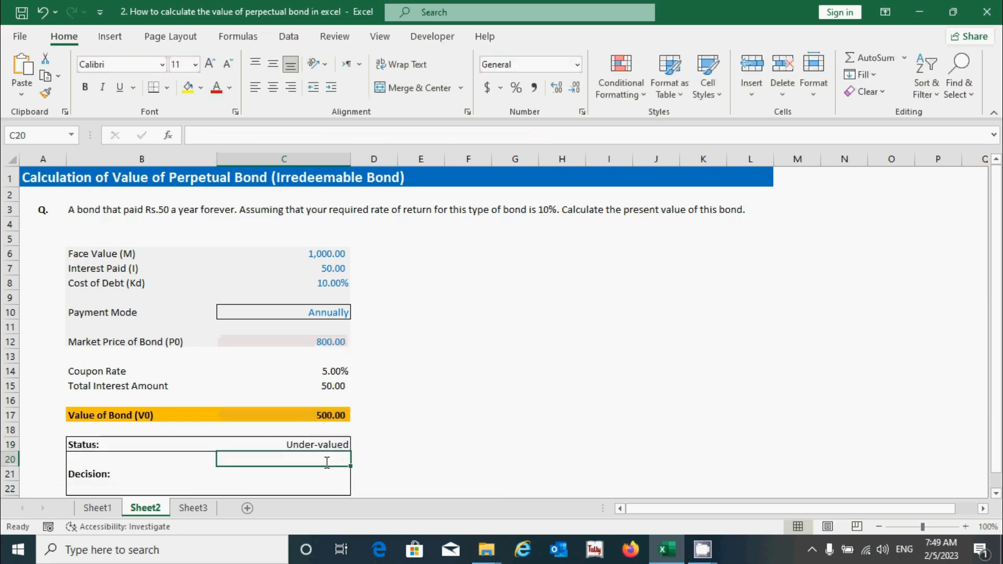
Step: Compare the bond value in C17 with the market price in C12 and check the Status in C19
click(315, 417)
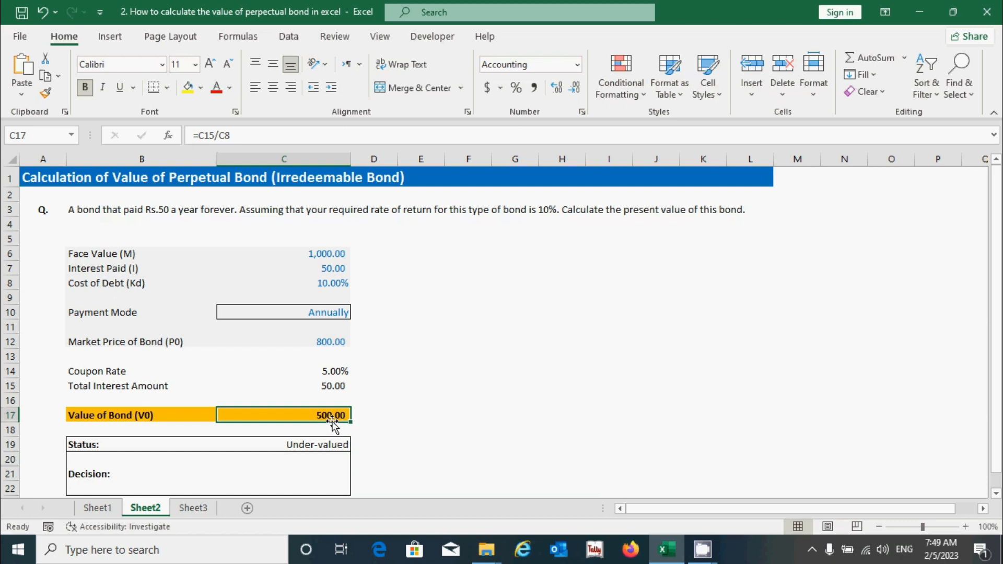
click(329, 340)
click(308, 445)
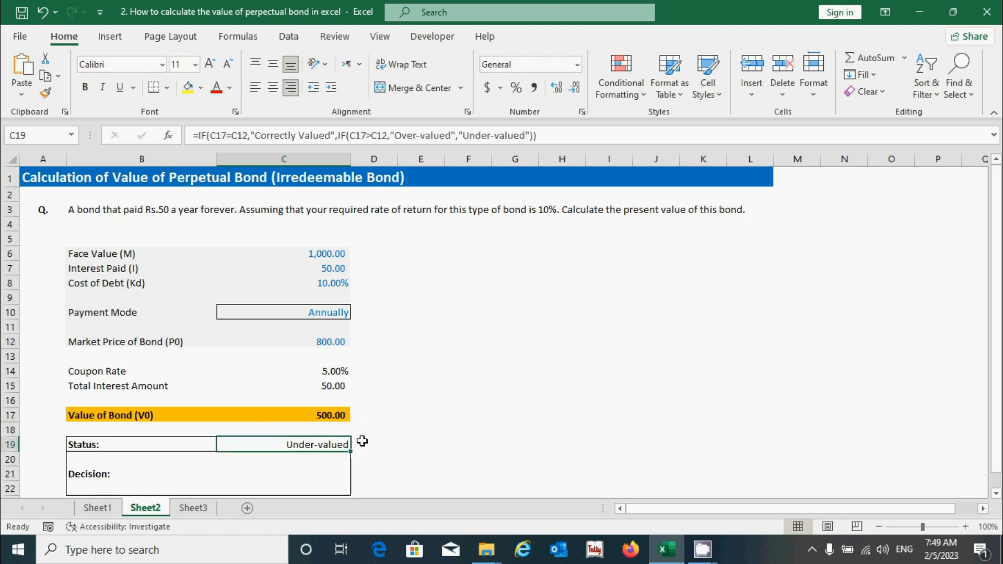
Step: Test the Status formula by setting the market price in C12 to 1000 and 400, then restore it to 800
click(321, 343)
text(1000)
key(Return)
key(Up)
text(400)
key(Return)
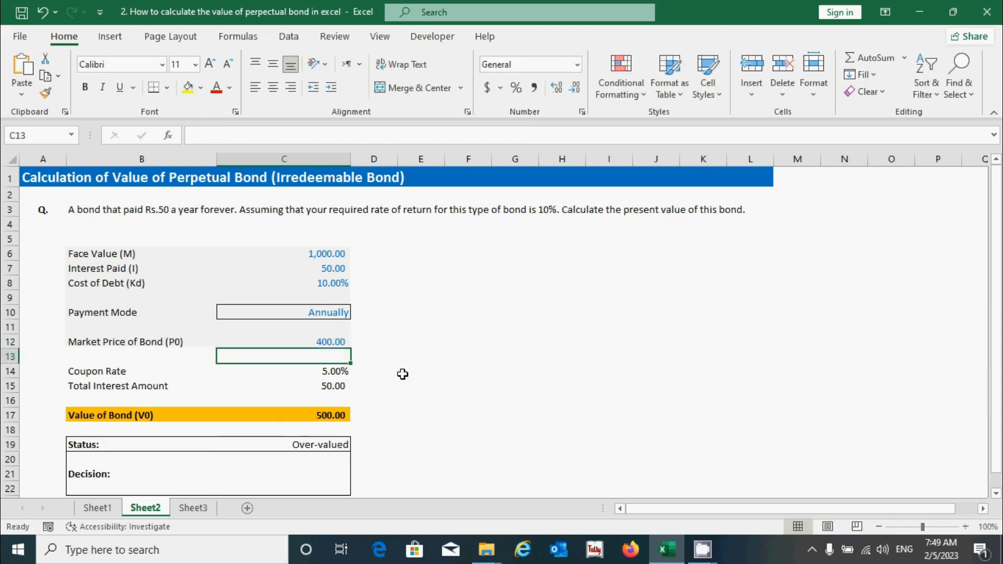
key(Up)
text(800)
key(Return)
key(Up)
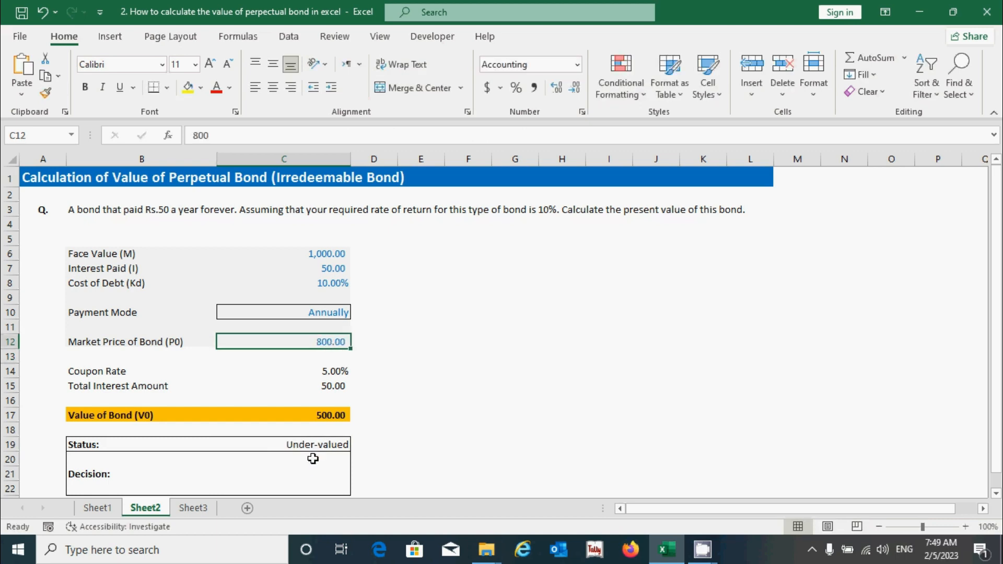
Step: Start the Decision formula in C21 with an IF returning "Hold" when Status C19 equals "Correctly Valued"
click(317, 442)
click(285, 470)
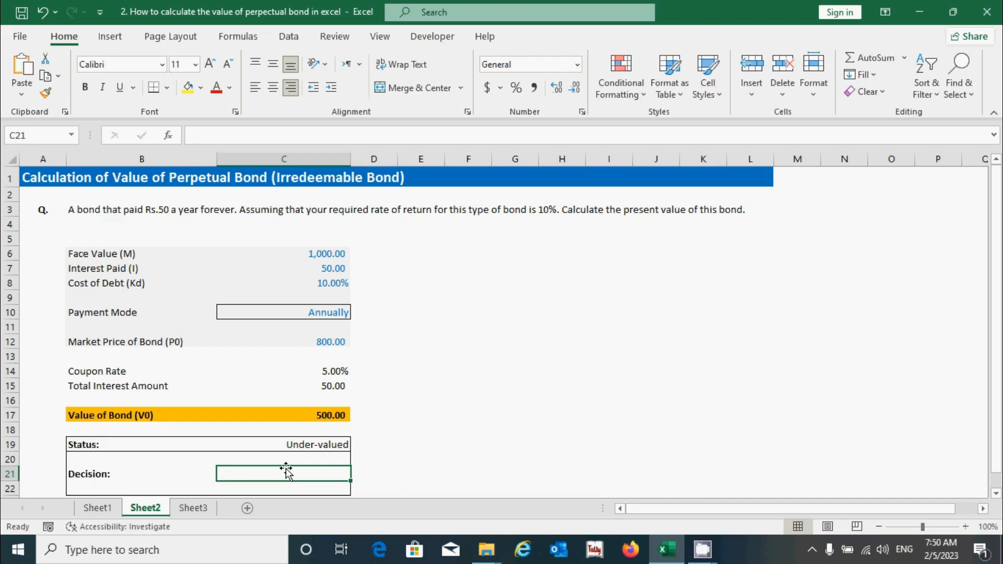
text(=if()
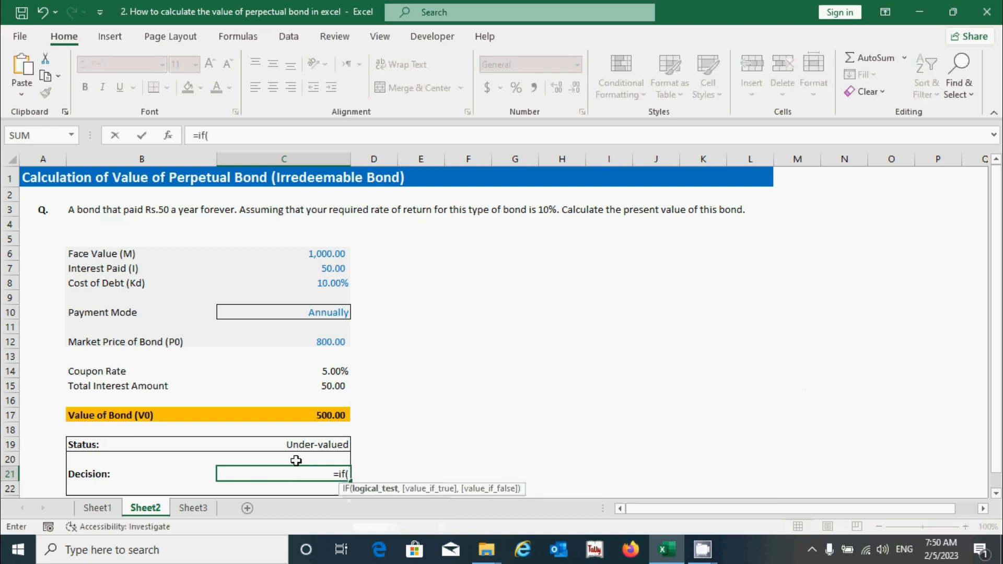
click(305, 445)
text(="Correctly)
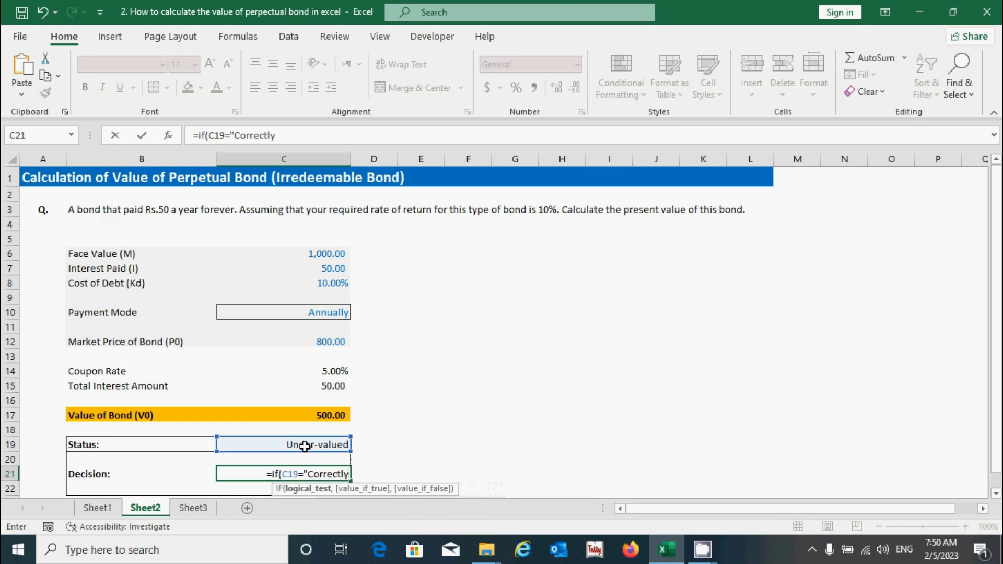
text( Valued",)
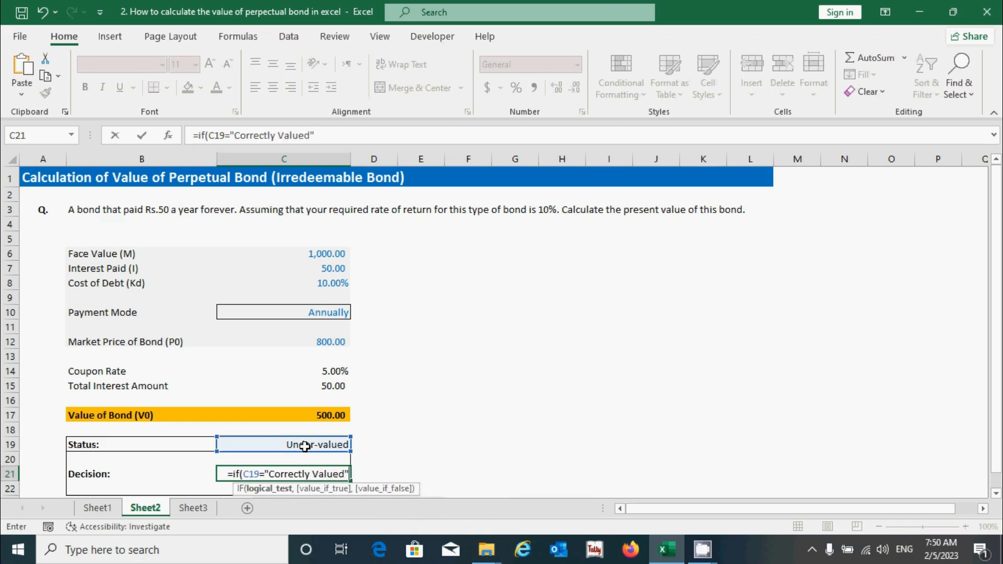
text(")
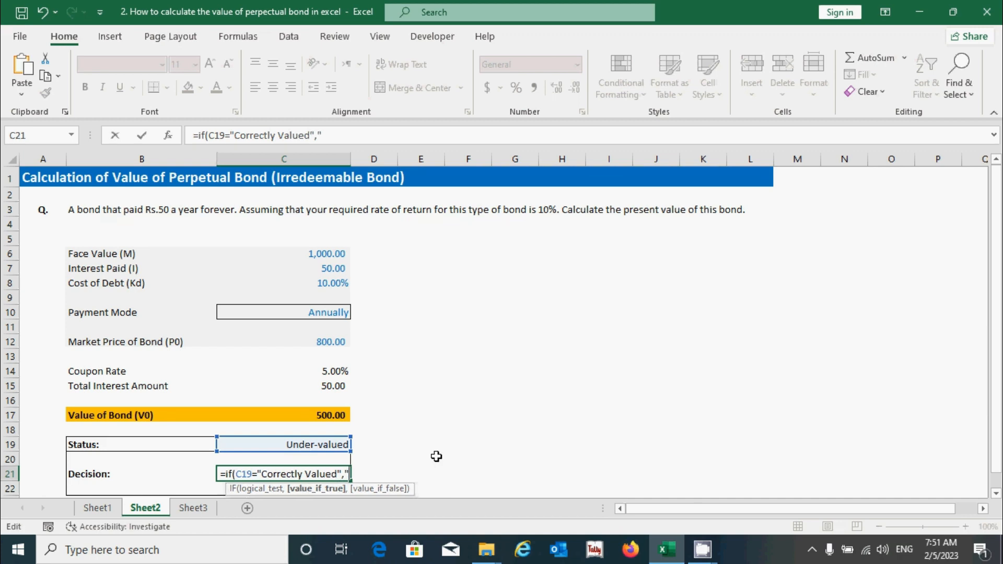
text(Hold")
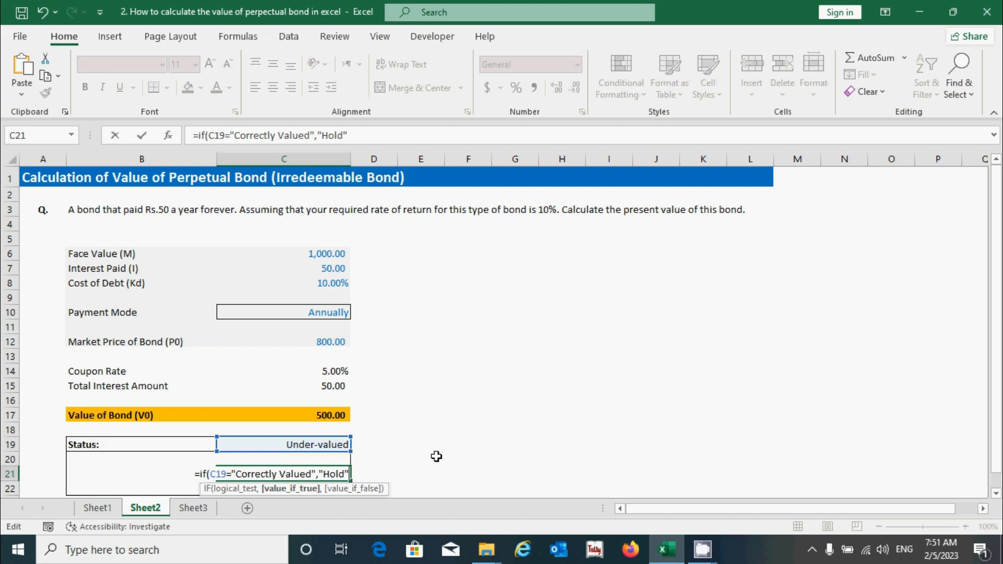
text(,)
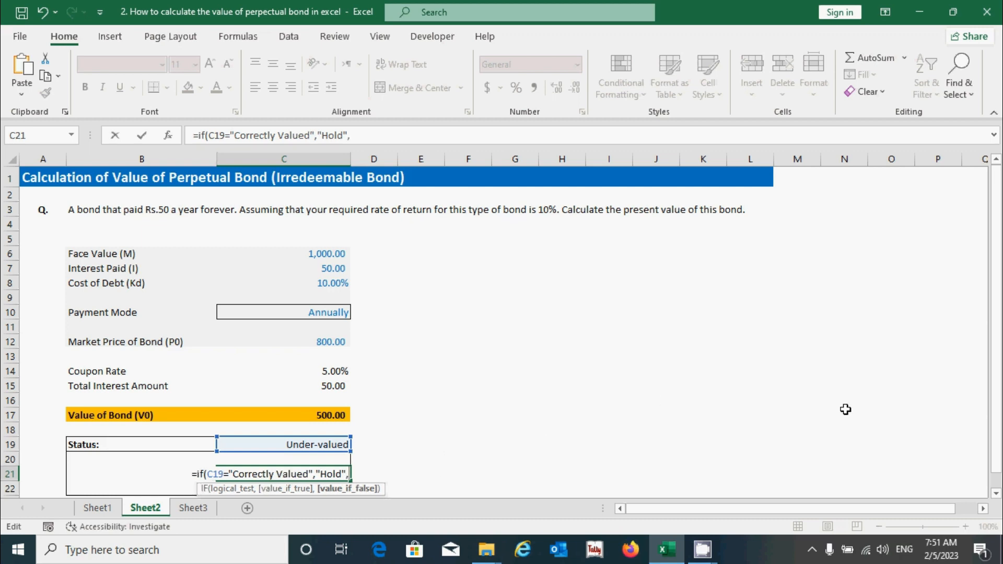
Step: Copy the IF expression in the C21 formula and paste it at the end as a nested IF
click(430, 136)
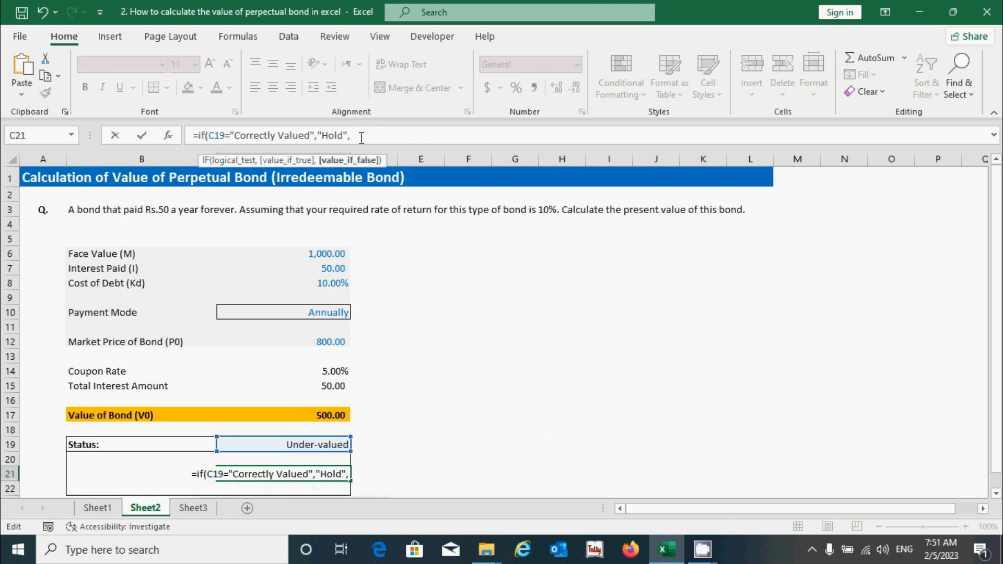
drag(388, 137, 198, 137)
key(ctrl+c)
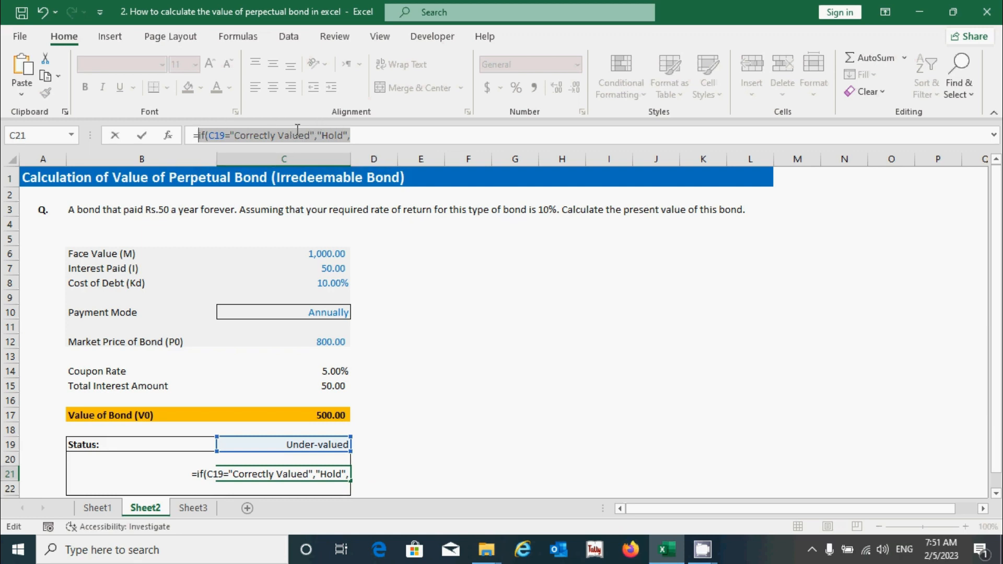
click(380, 134)
key(ctrl+v)
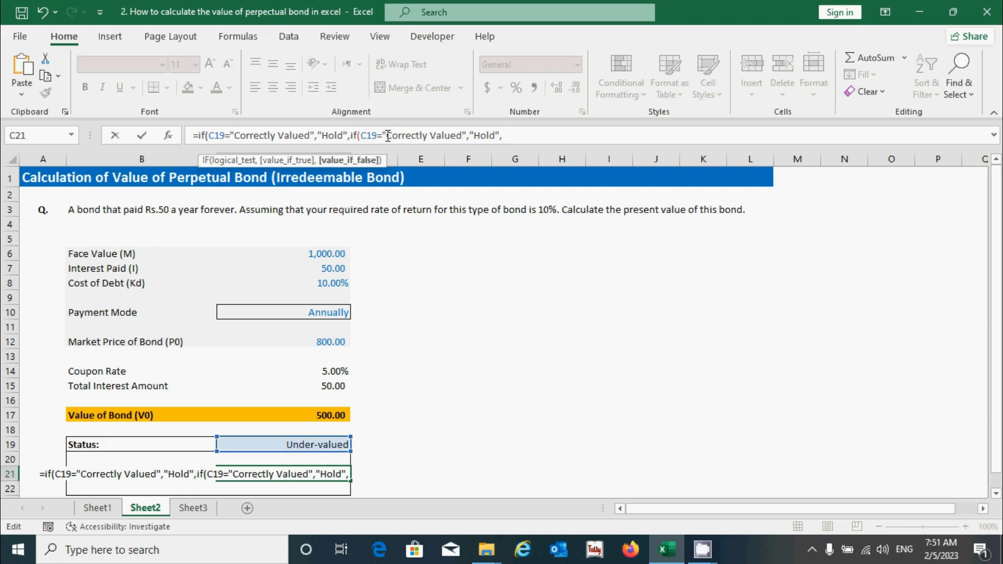
Step: Change the nested IF in C21 to test for "Over-valued" and return "Sell"
click(429, 134)
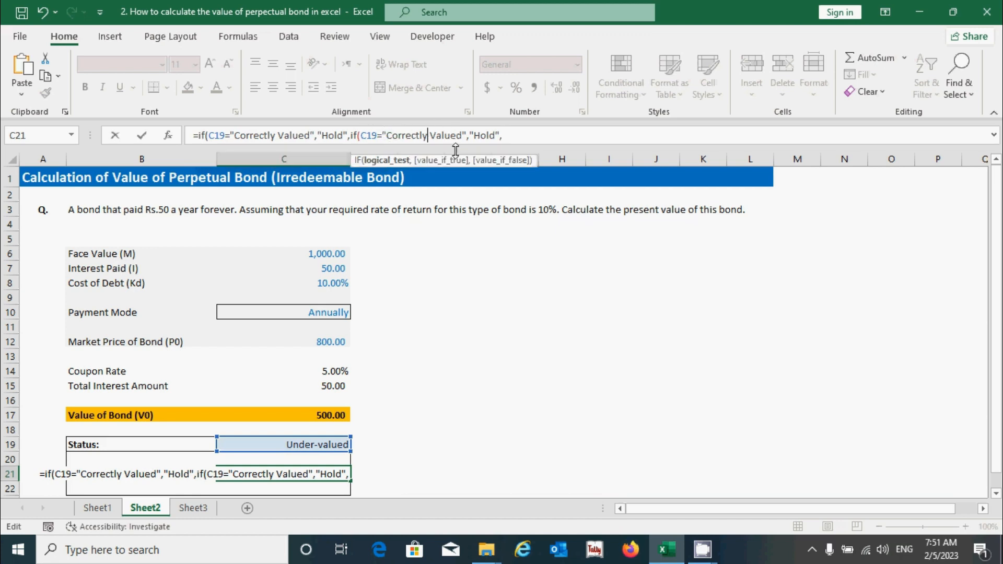
key(BackSpace)
key(BackSpace)
key(BackSpace)
key(BackSpace)
key(BackSpace)
key(BackSpace)
key(BackSpace)
key(BackSpace)
key(BackSpace)
key(BackSpace)
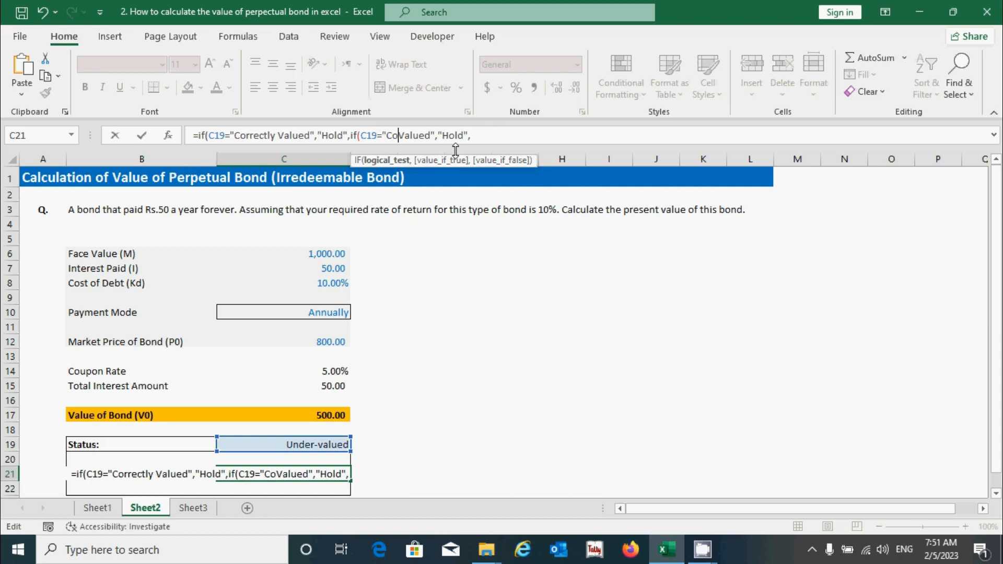
text(un)
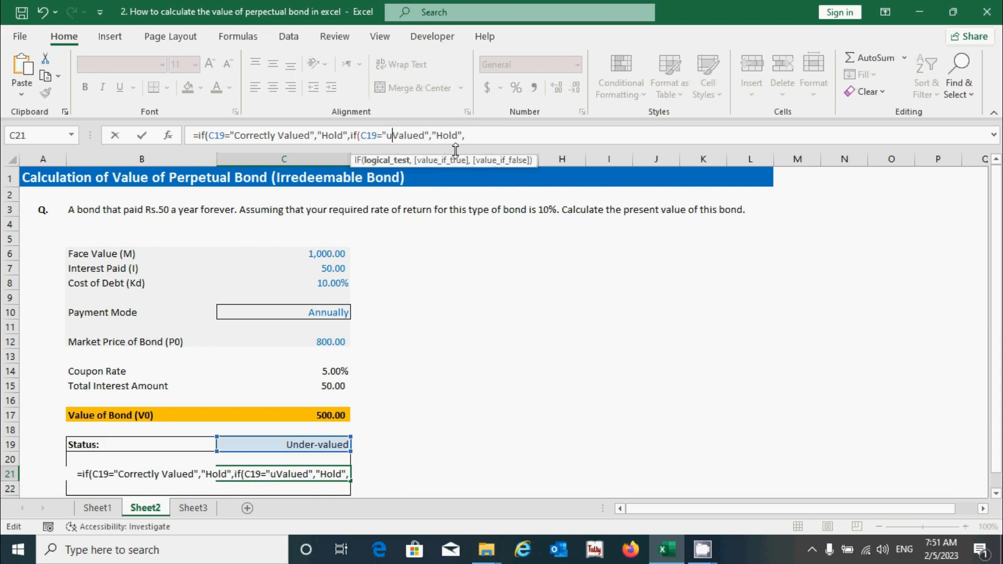
key(BackSpace)
key(BackSpace)
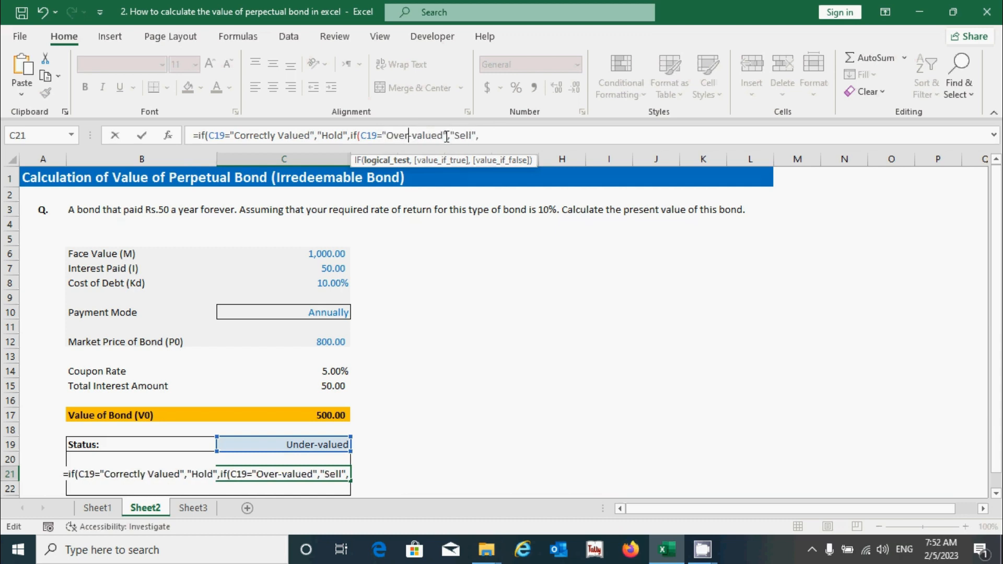
Step: Make the nested IF return "Buy" when true and "Sell" otherwise, and close both IF functions
click(471, 135)
key(BackSpace)
key(BackSpace)
key(BackSpace)
key(BackSpace)
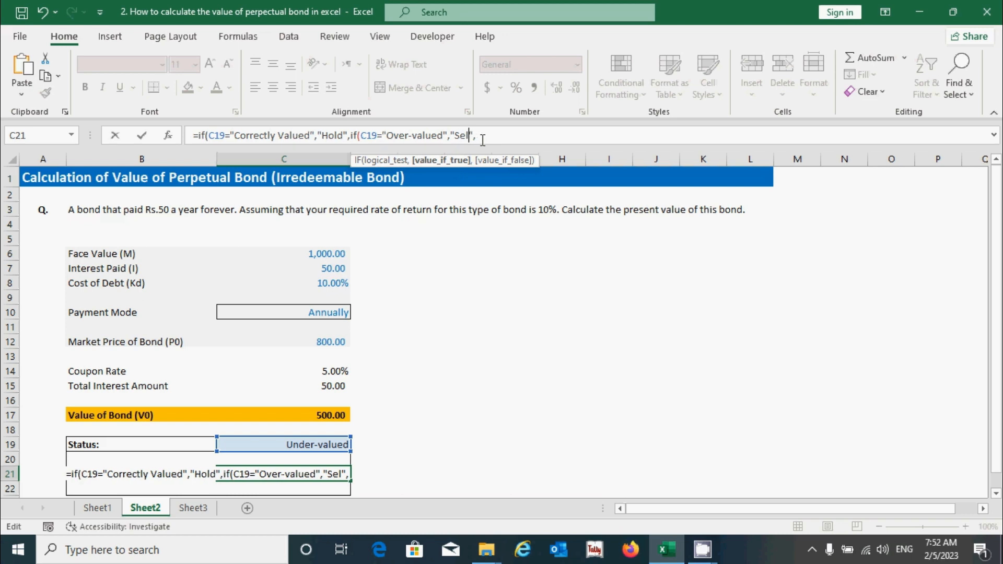
text(Buy)
click(482, 139)
text("Sell)
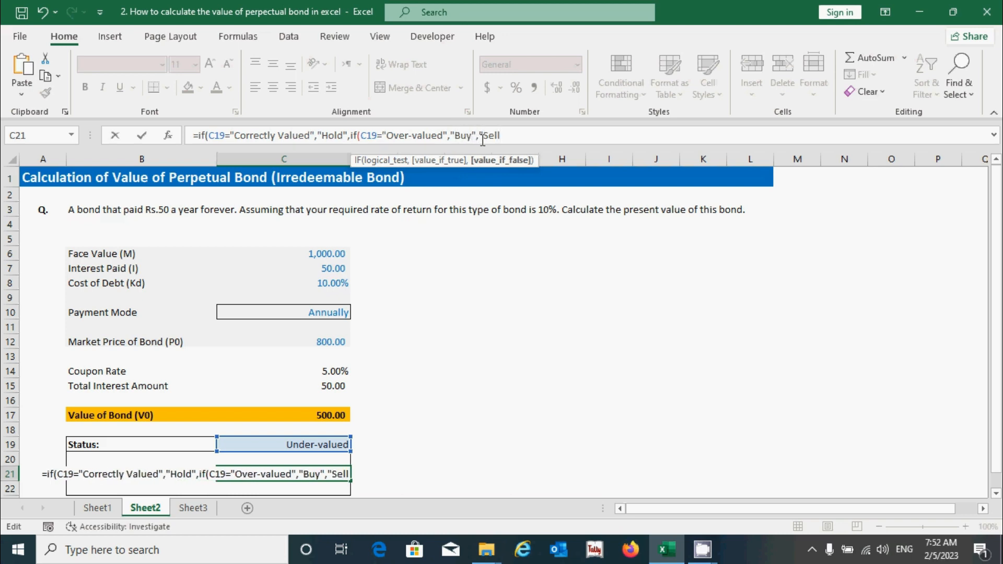
text(")))
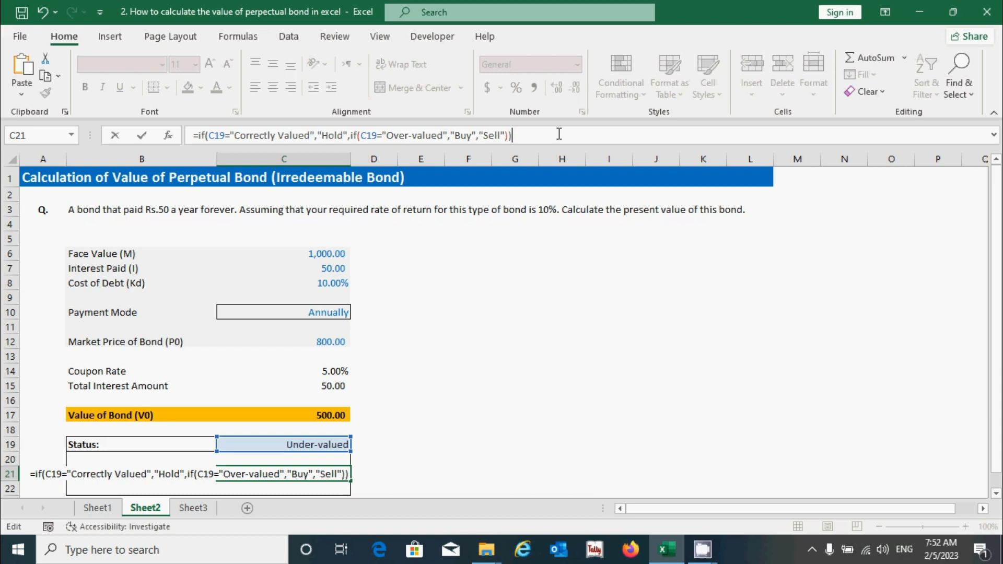
Step: Reword the "Hold" result in the C21 formula as "We should hold the bond"
click(319, 135)
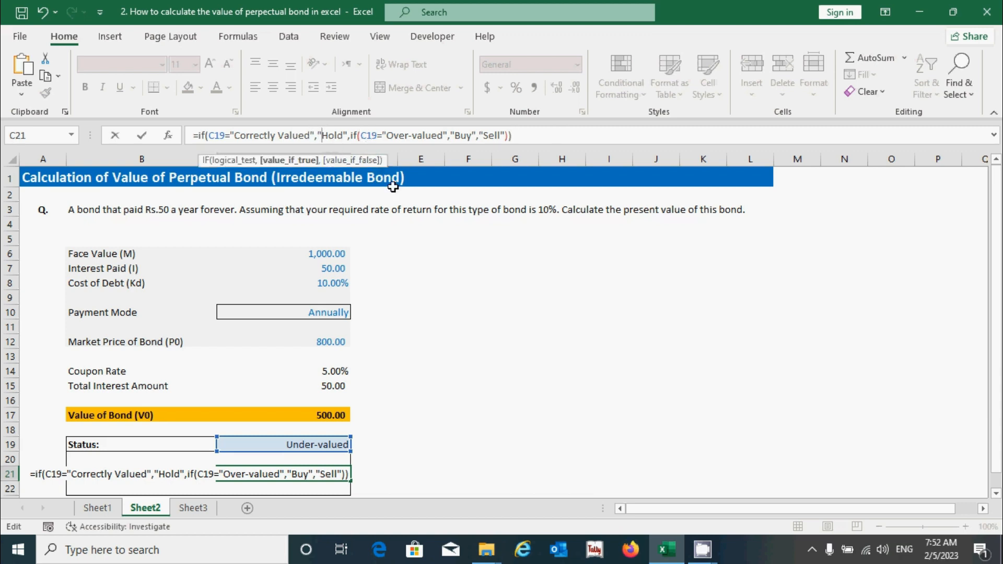
text(We shou)
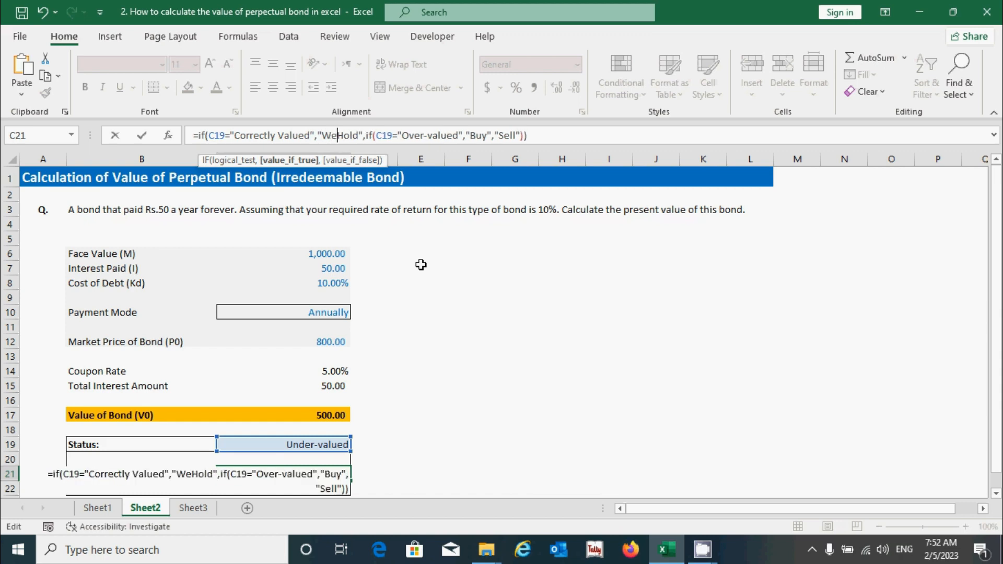
text(ld)
key(Delete)
text(hold the bond)
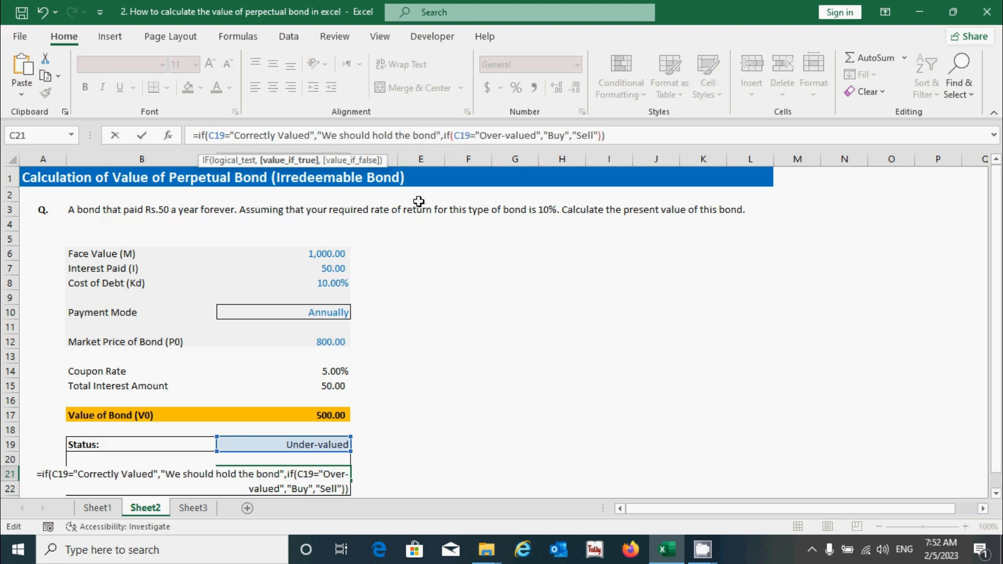
Step: Reword the "Buy" result in the nested IF as "We should buy the bond"
click(548, 135)
text(We should)
key(Delete)
text(b)
key(Right)
key(Right)
text(the bond)
Step: Reword the "Sell" result as "We should sell the bond", enter the C21 formula, and check it against the Status in C19
key(Right)
key(Right)
key(Right)
key(Right)
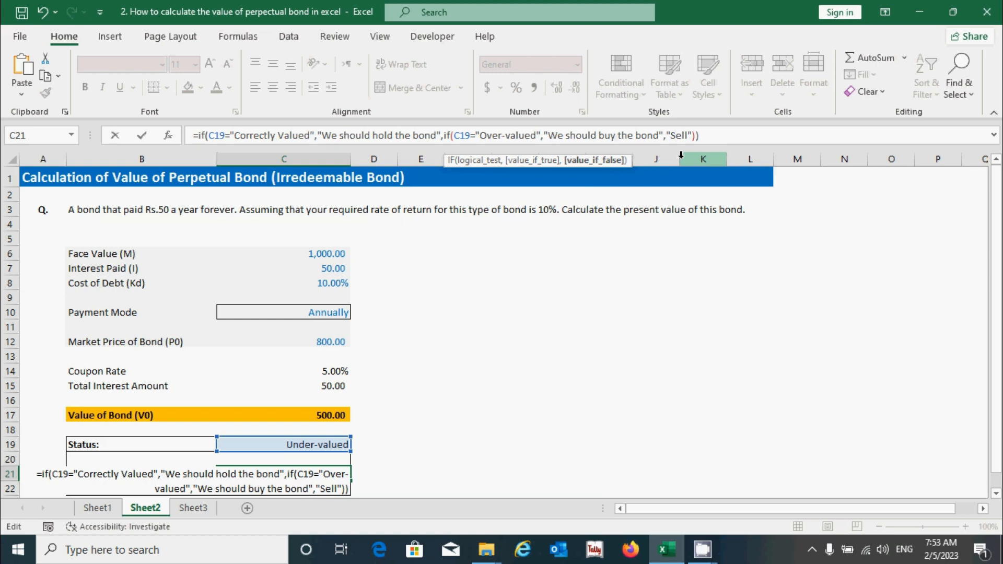
text(We sho)
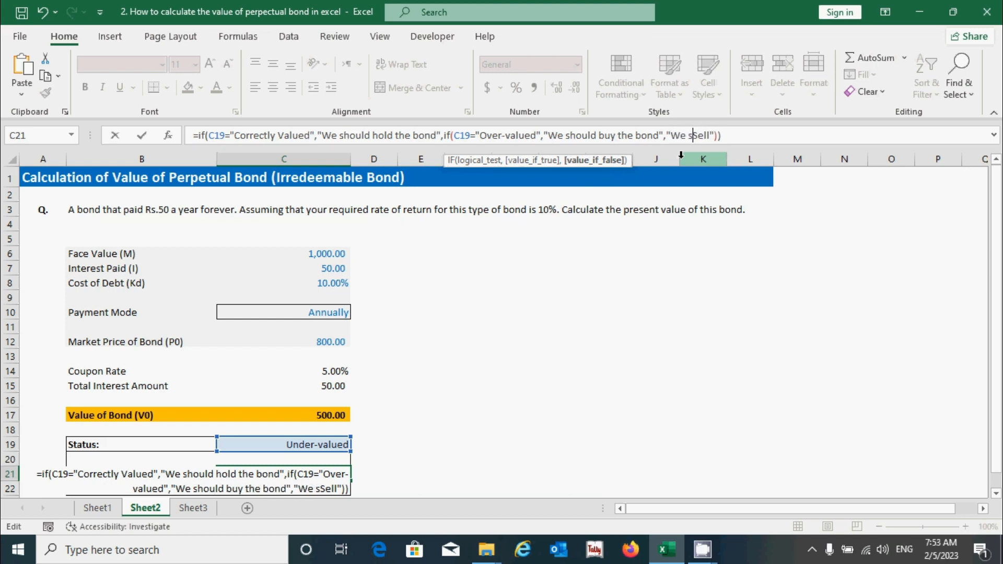
key(Delete)
key(Delete)
key(Delete)
key(Delete)
text(uld sell the )
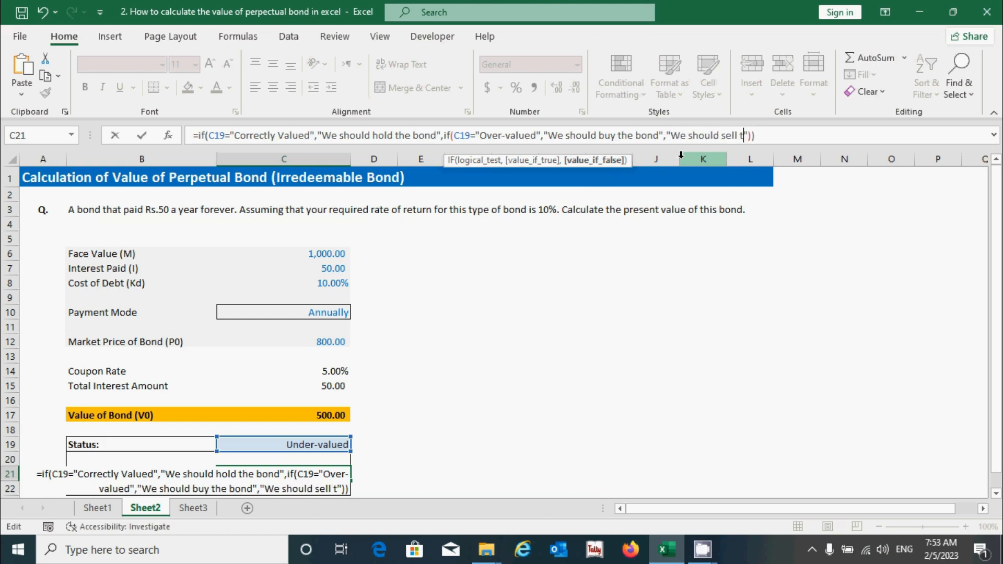
text(bond)
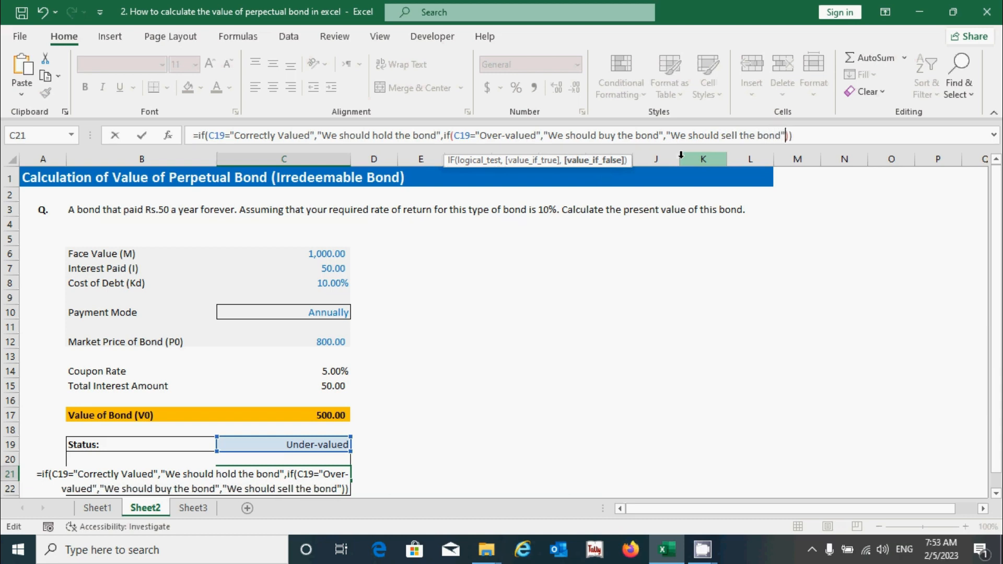
key(End)
key(Return)
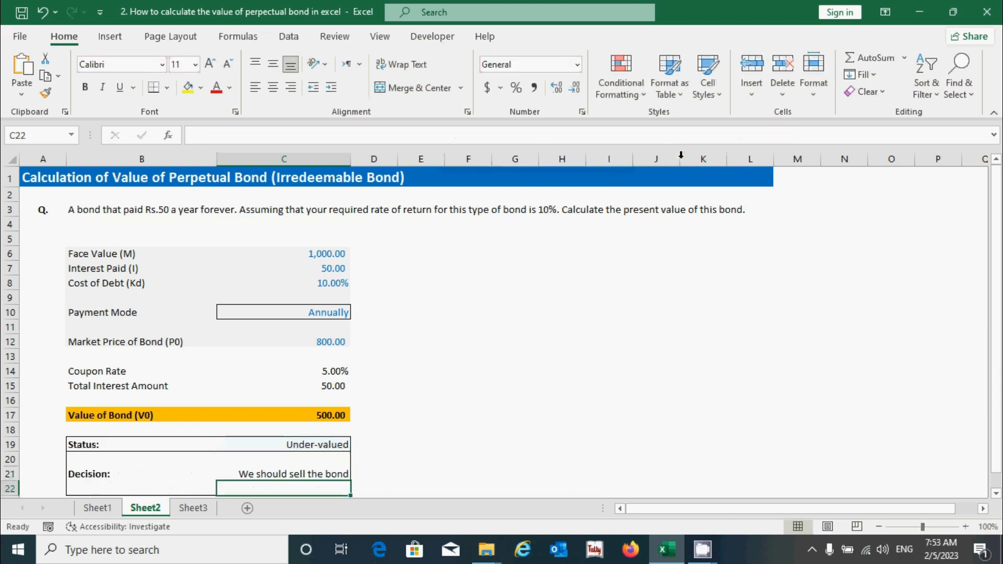
click(311, 444)
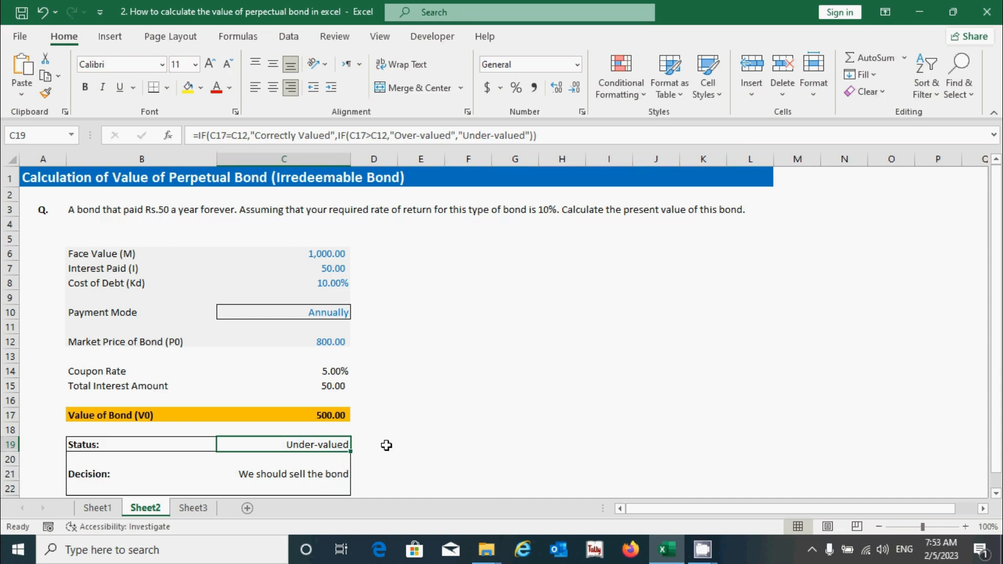
click(421, 474)
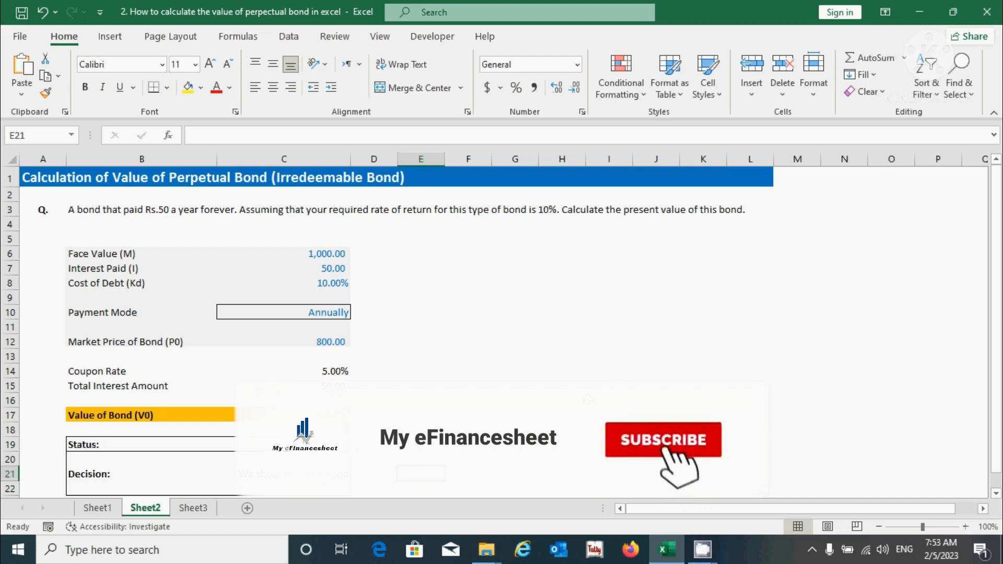